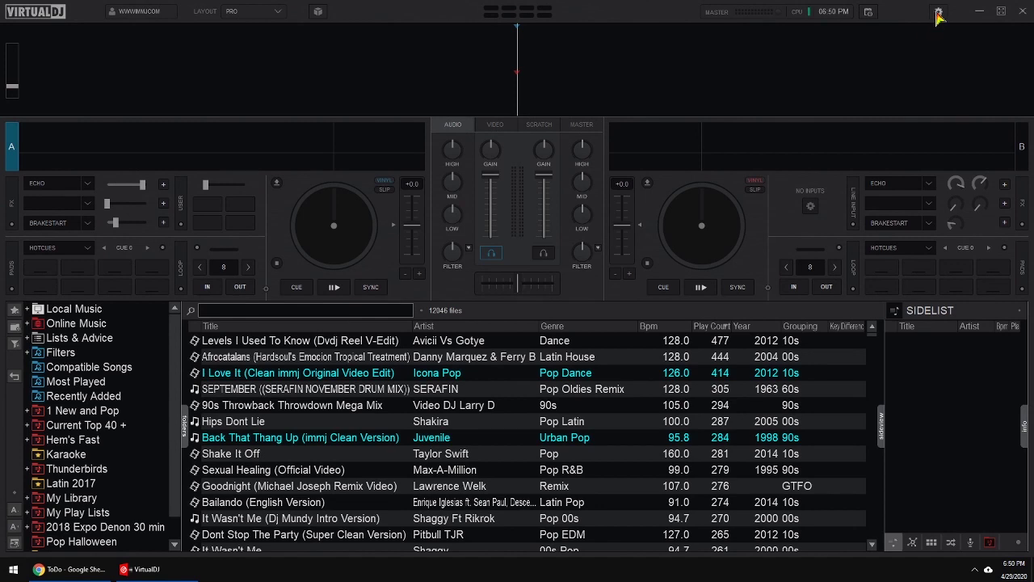
- Open Settings and page through Audio, Tutorials, Options, Broadcast, Record and Remote Devices
left_click(938, 13)
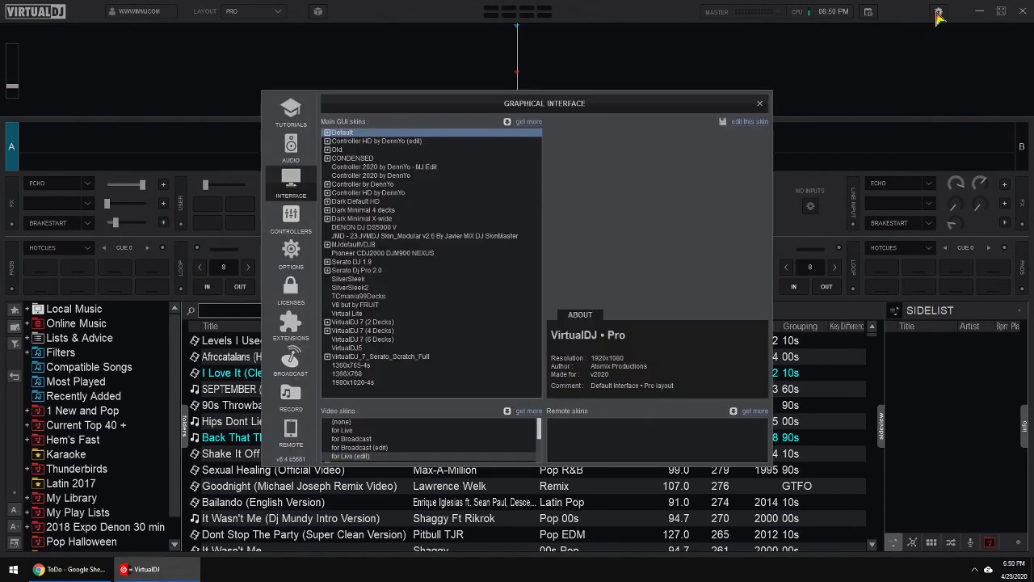
left_click(293, 147)
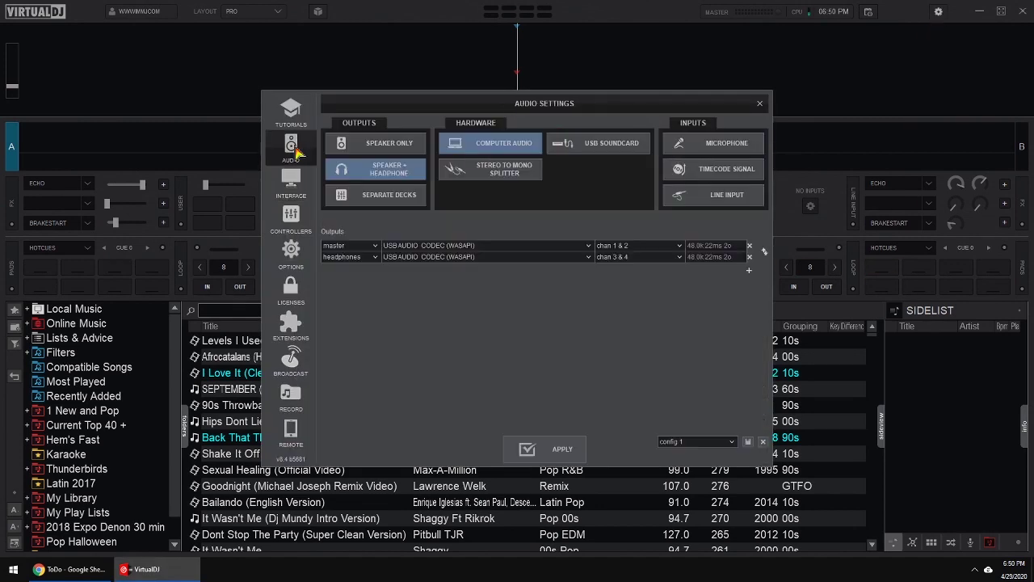
left_click(290, 111)
left_click(291, 253)
left_click(293, 363)
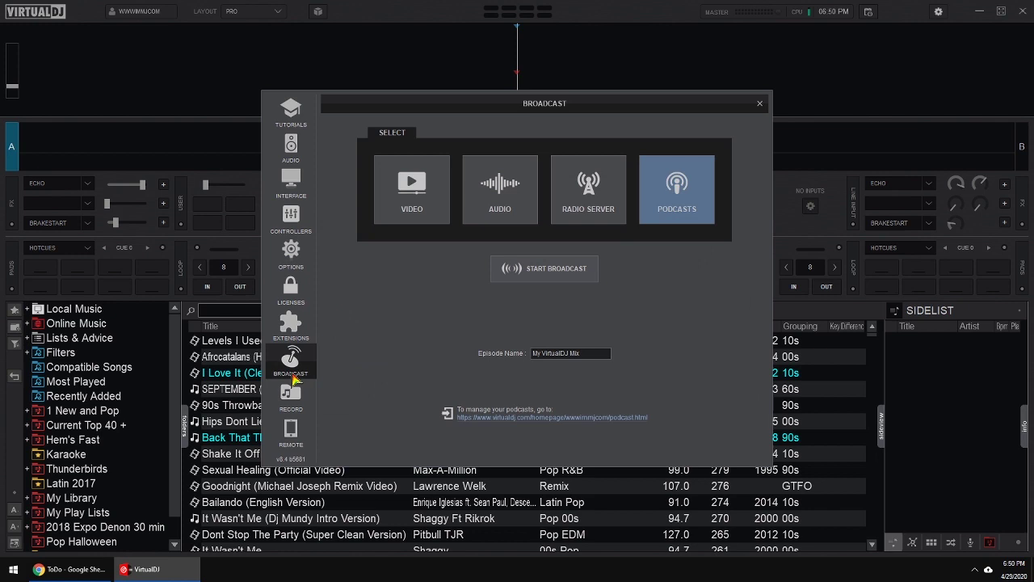
left_click(292, 396)
left_click(290, 431)
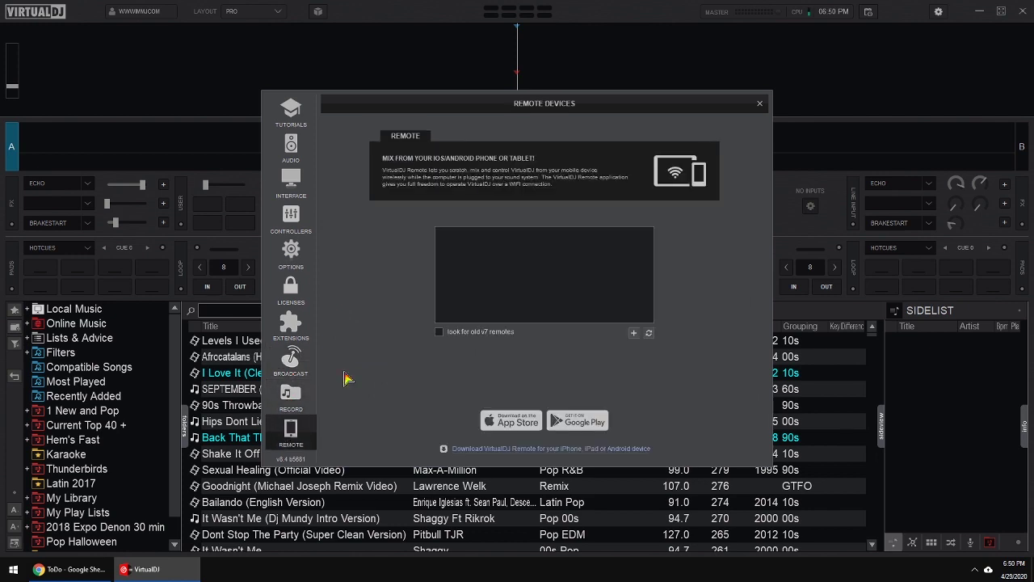
- Close Settings and review the deck layouts, keeping PRO selected
left_click(759, 104)
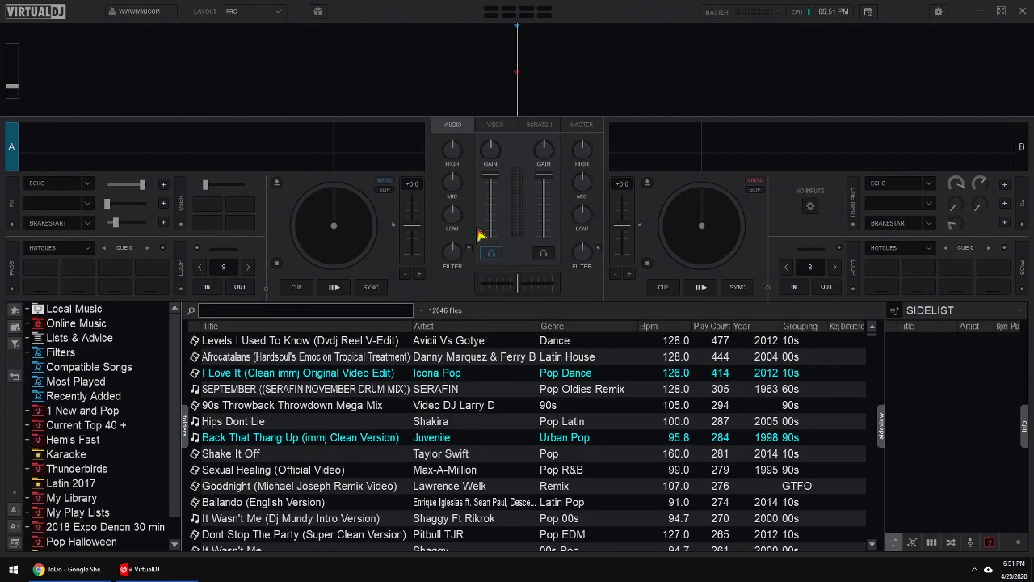
left_click(271, 18)
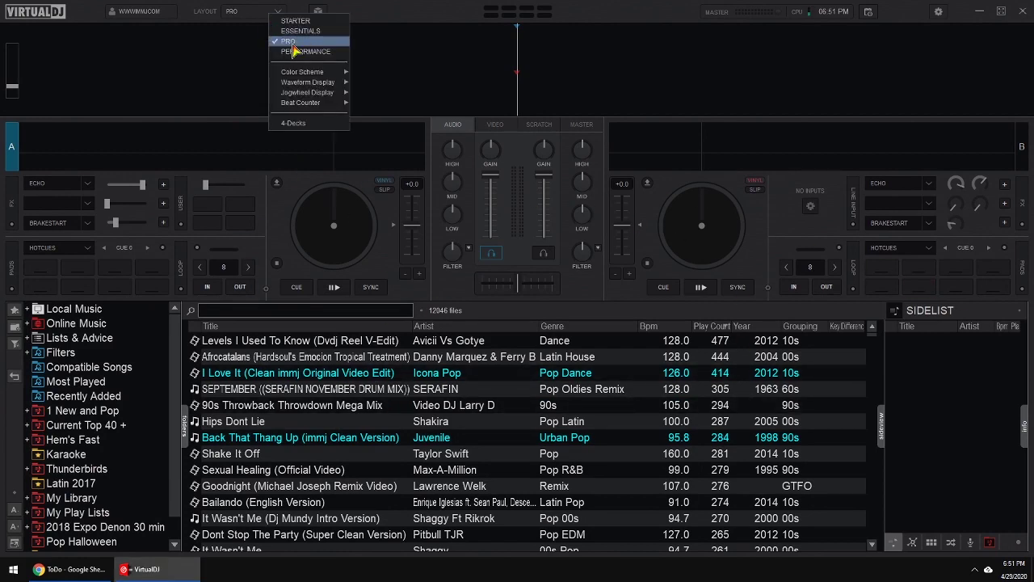
left_click(291, 41)
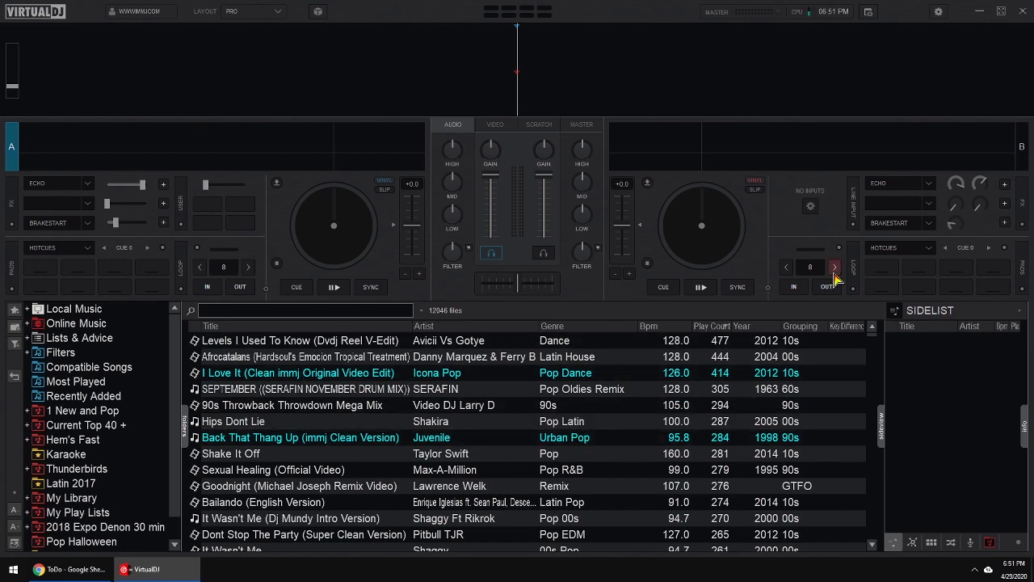
- Reopen Settings on the Tutorials page and scroll through the video lessons
left_click(938, 13)
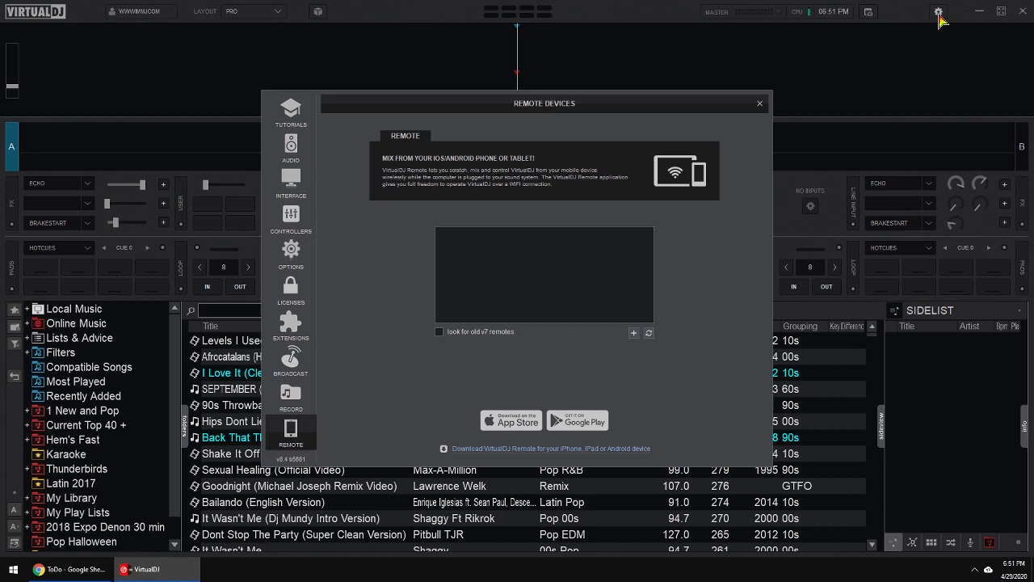
left_click(290, 127)
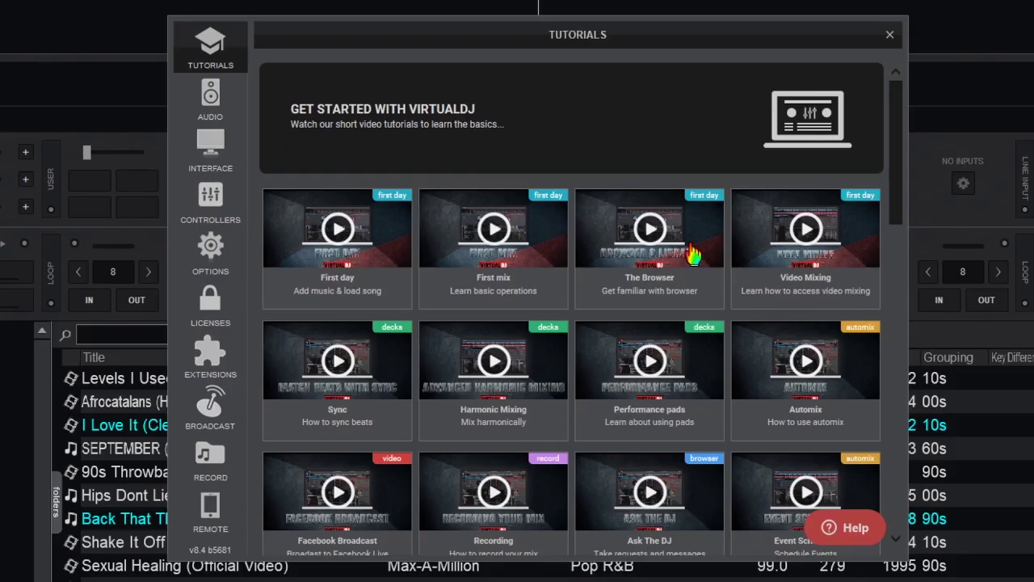
scroll(565, 307, "down", 4)
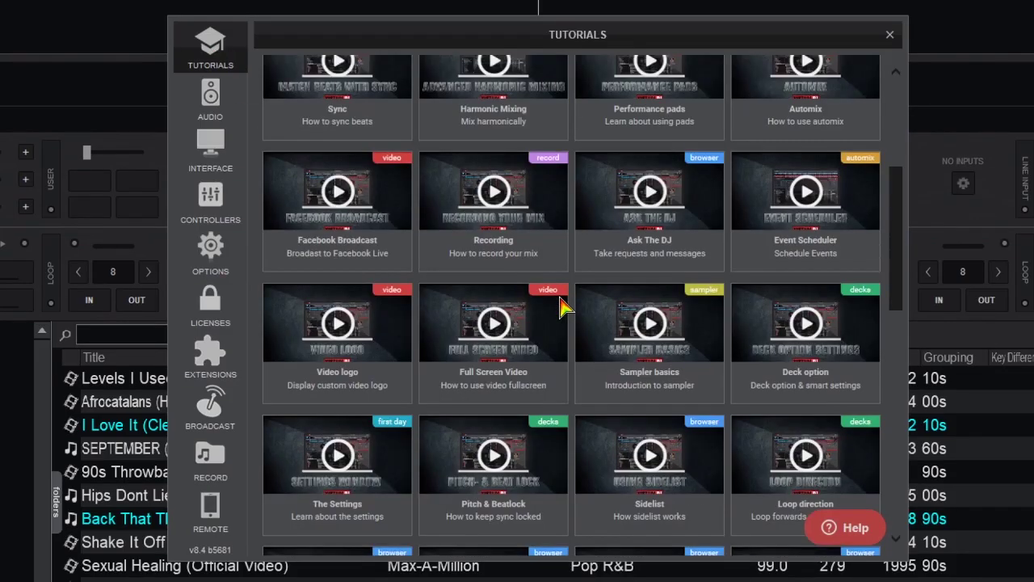
scroll(564, 308, "down", 7)
scroll(564, 307, "up", 10)
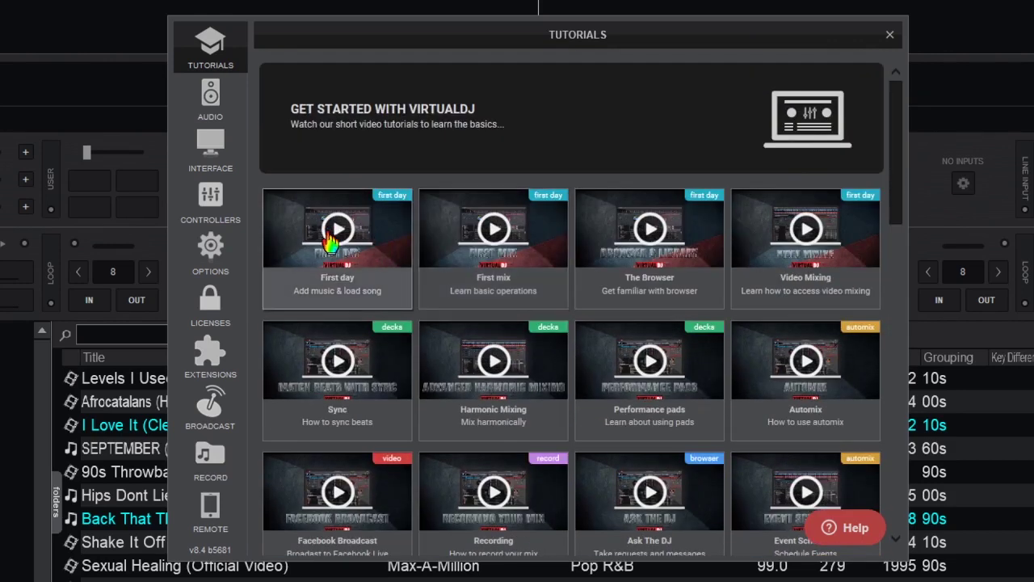
- Play the First day tutorial, return to the grid, and follow View More
left_click(337, 240)
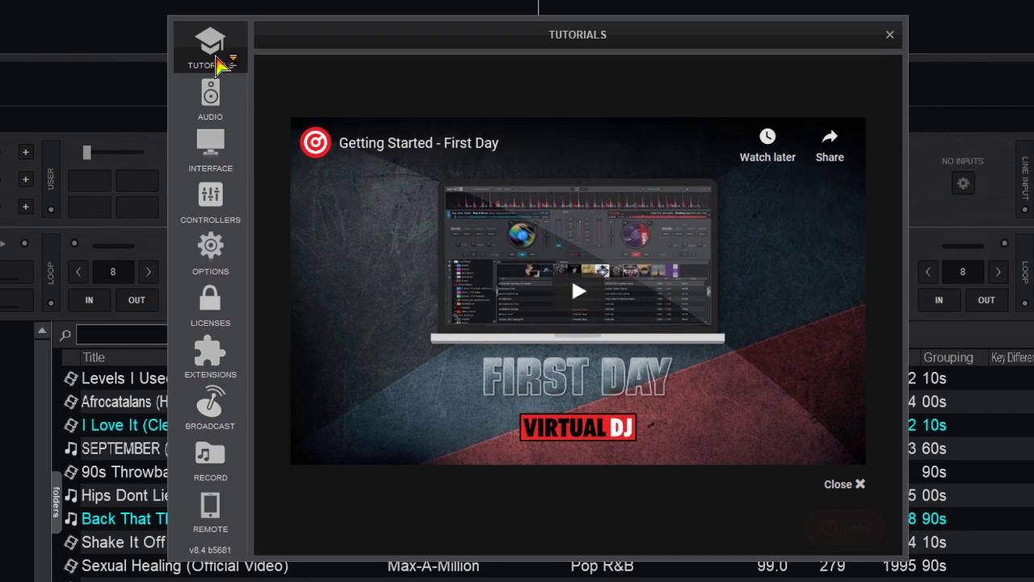
left_click(222, 57)
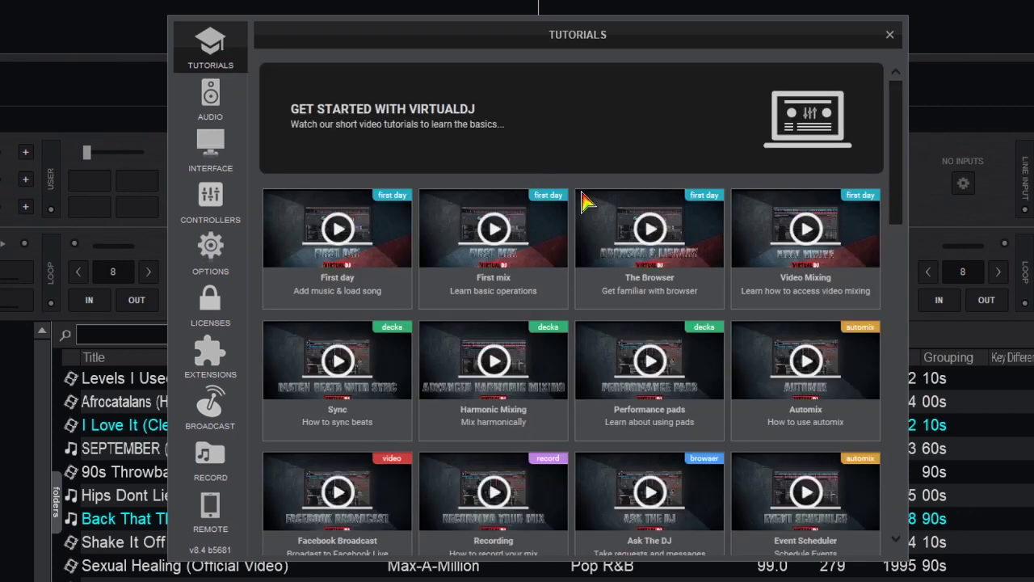
scroll(586, 206, "down", 15)
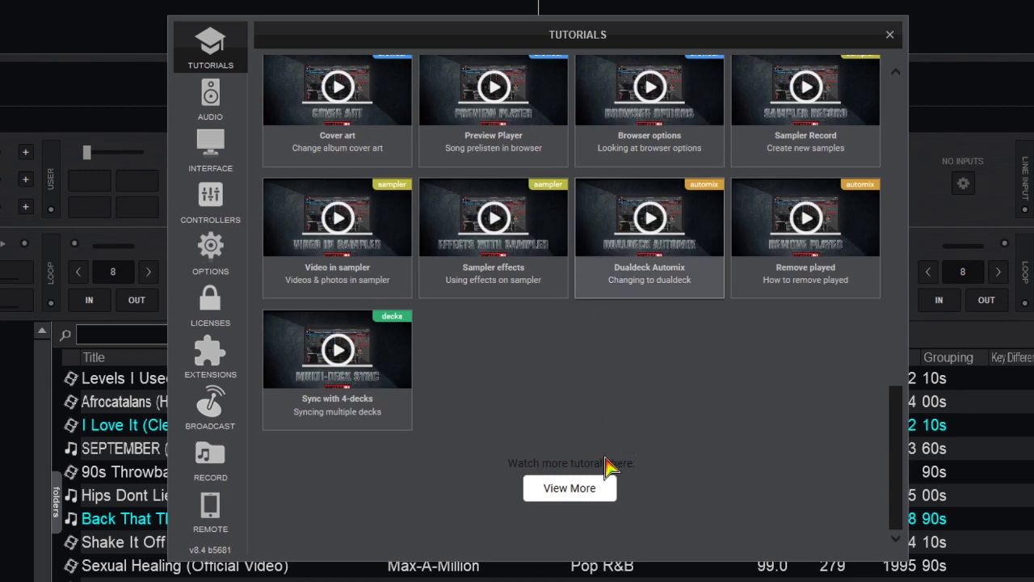
left_click(579, 501)
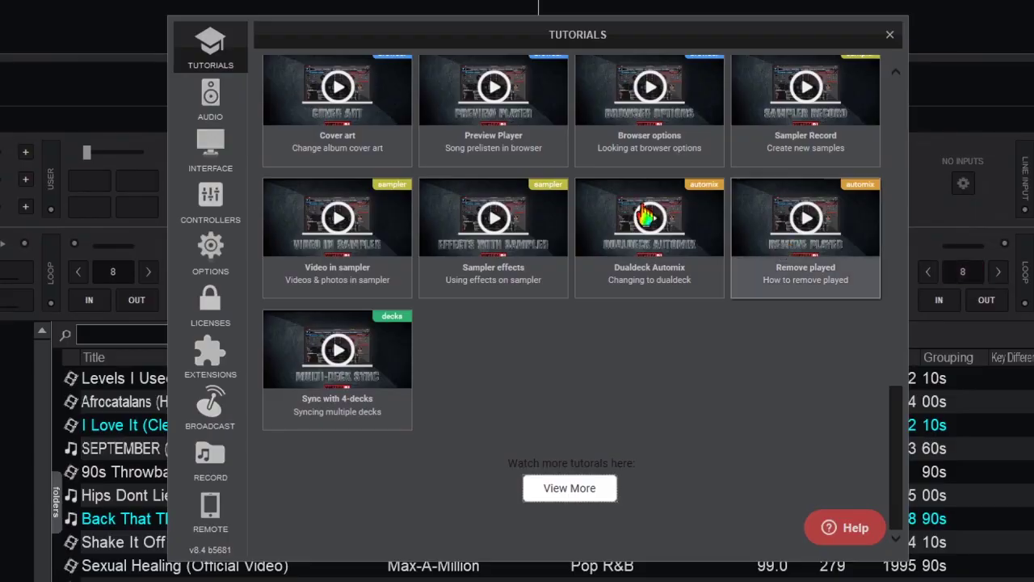
- Show the Audio page and check the saved configurations, leaving config 1 selected
left_click(212, 101)
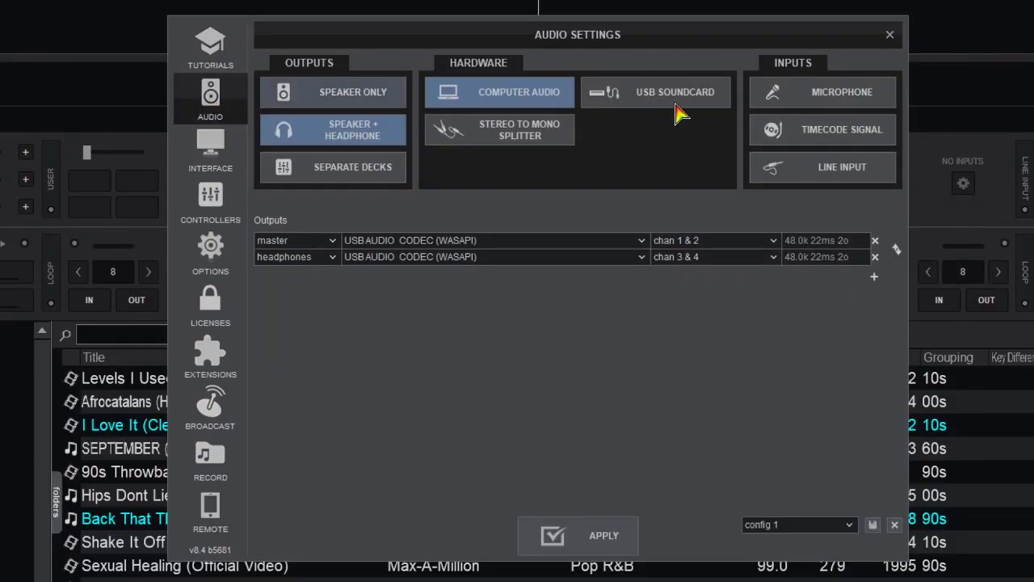
left_click(850, 526)
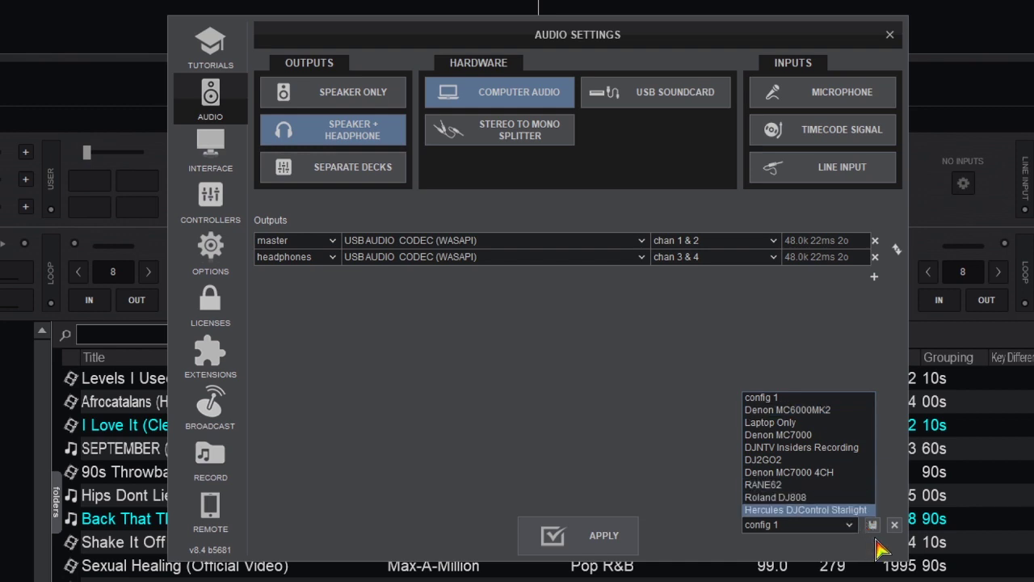
left_click(655, 423)
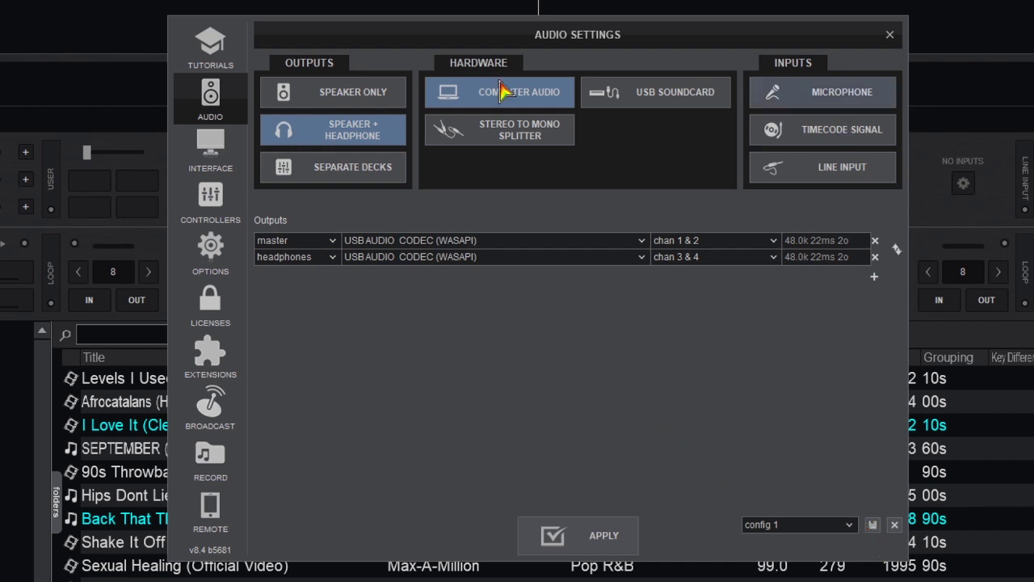
left_click(850, 525)
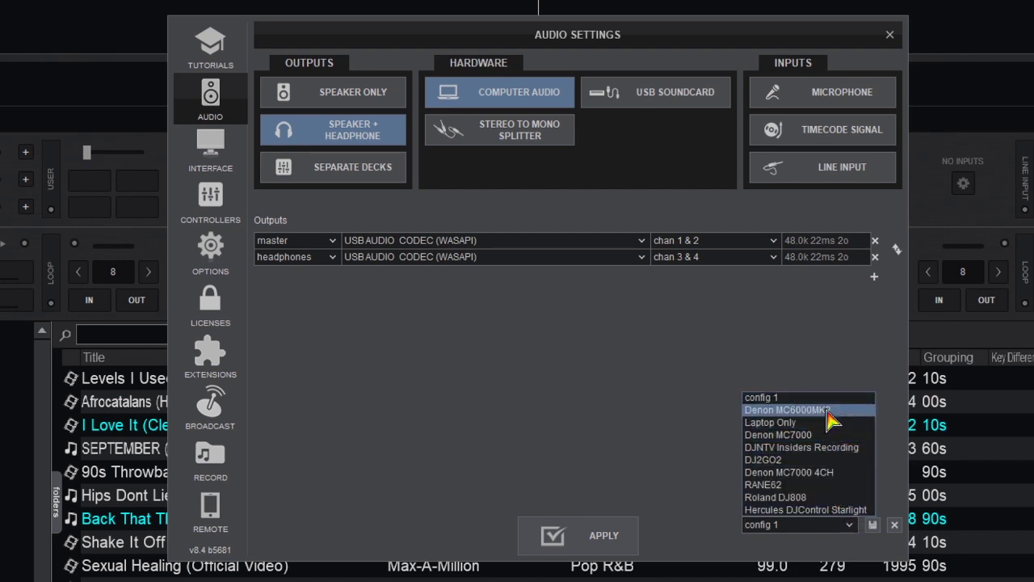
left_click(653, 419)
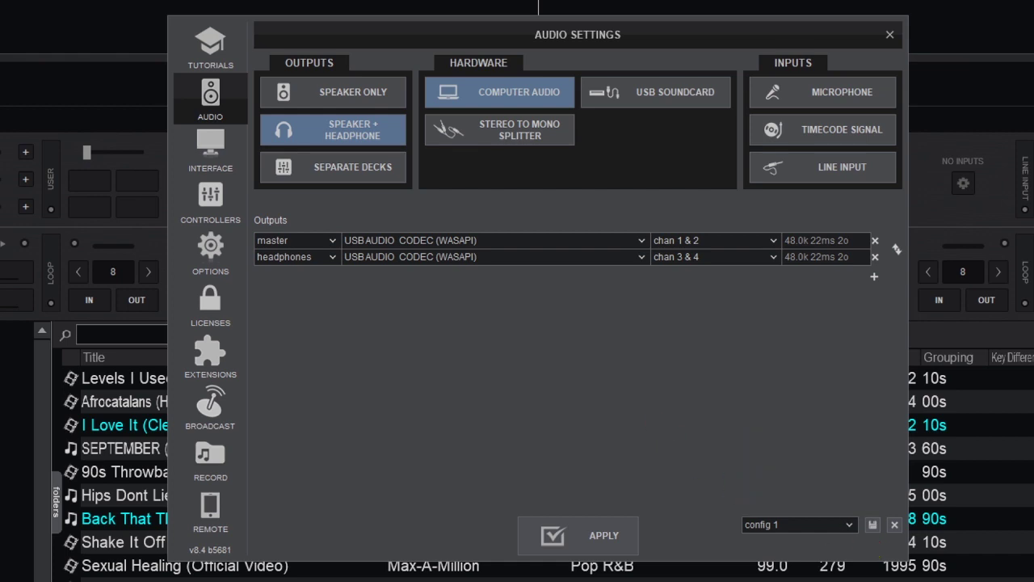
- Browse the Interface skin lists and the get more link for Video skins
left_click(230, 165)
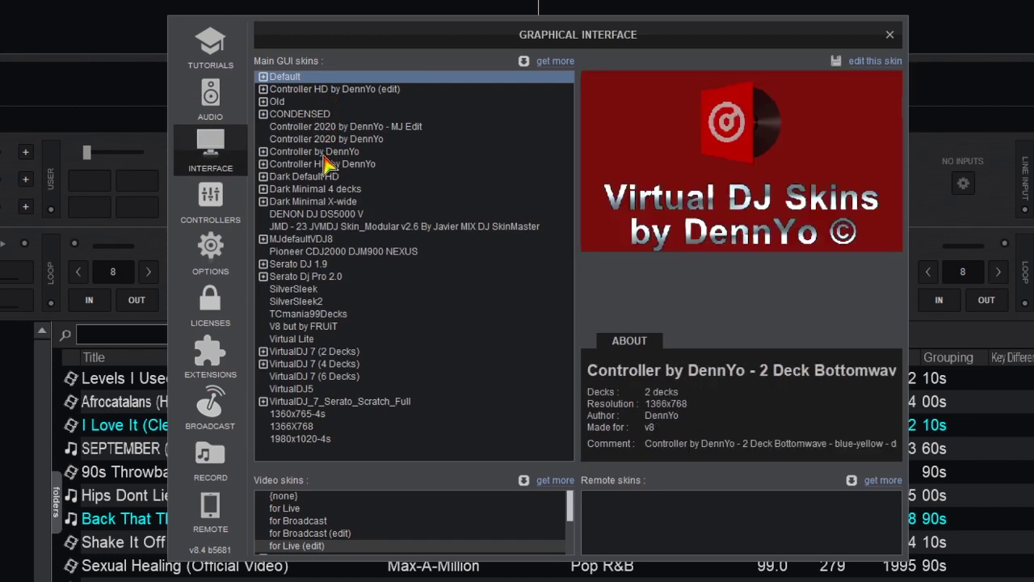
scroll(356, 543, "down", 1)
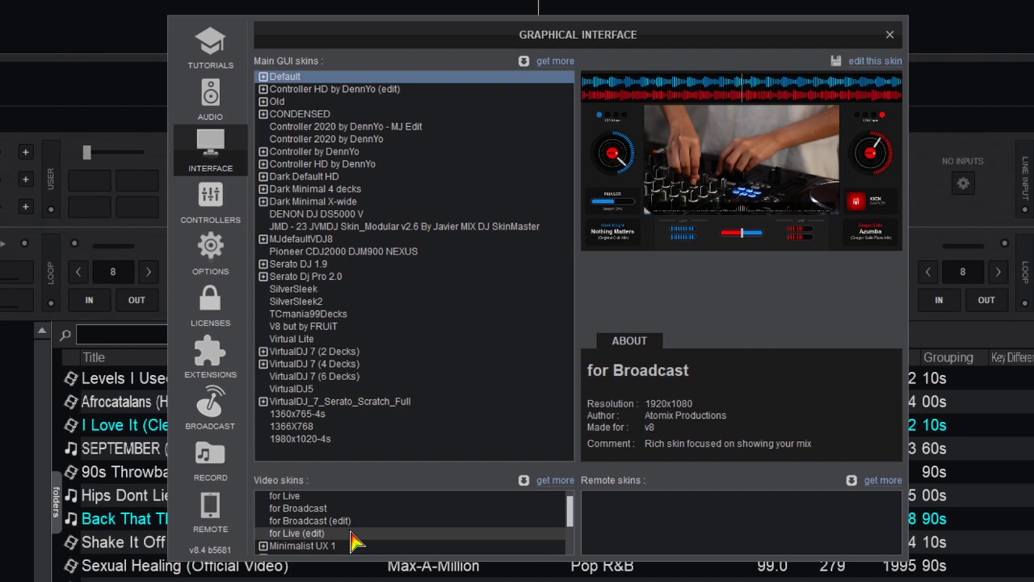
scroll(355, 543, "down", 5)
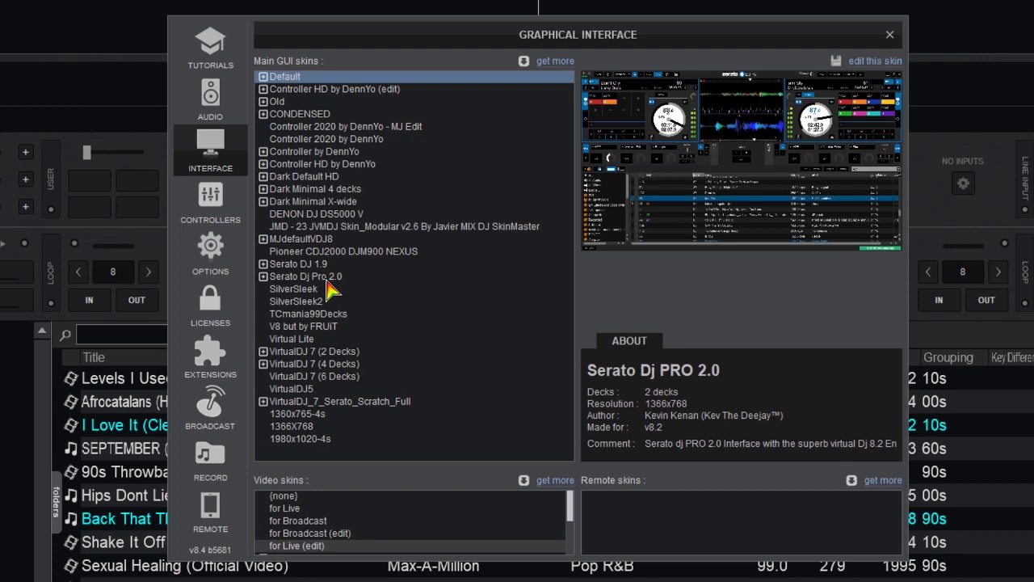
left_click(555, 480)
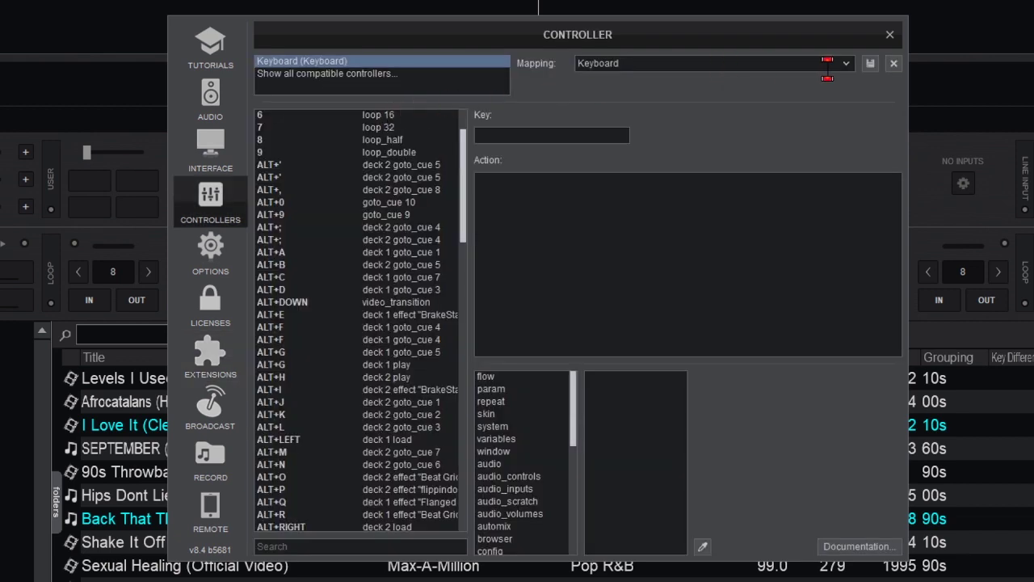
- Show all compatible controllers and scroll the list, keeping Keyboard controller and mapping
left_click(847, 63)
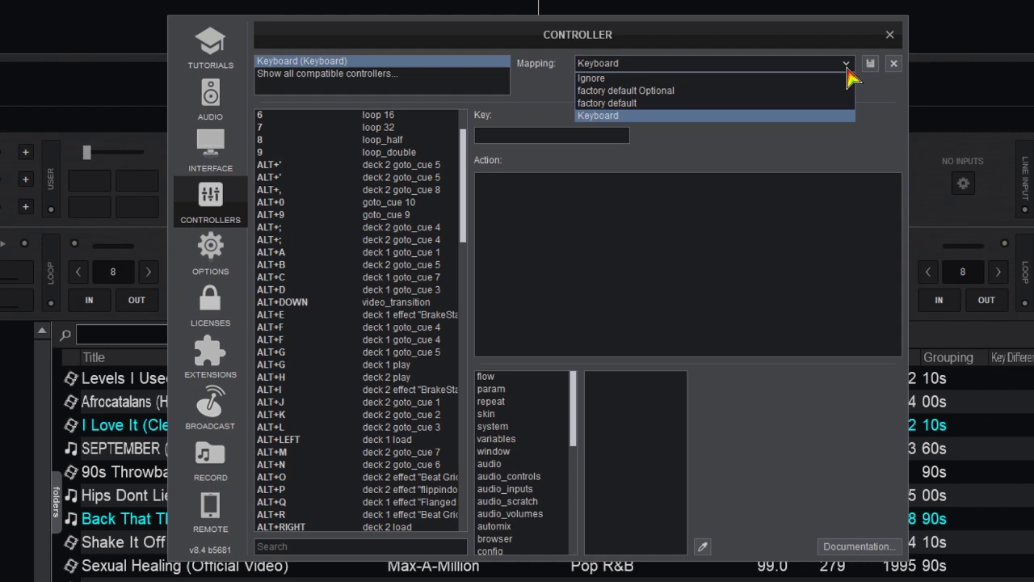
left_click(386, 81)
left_click(372, 79)
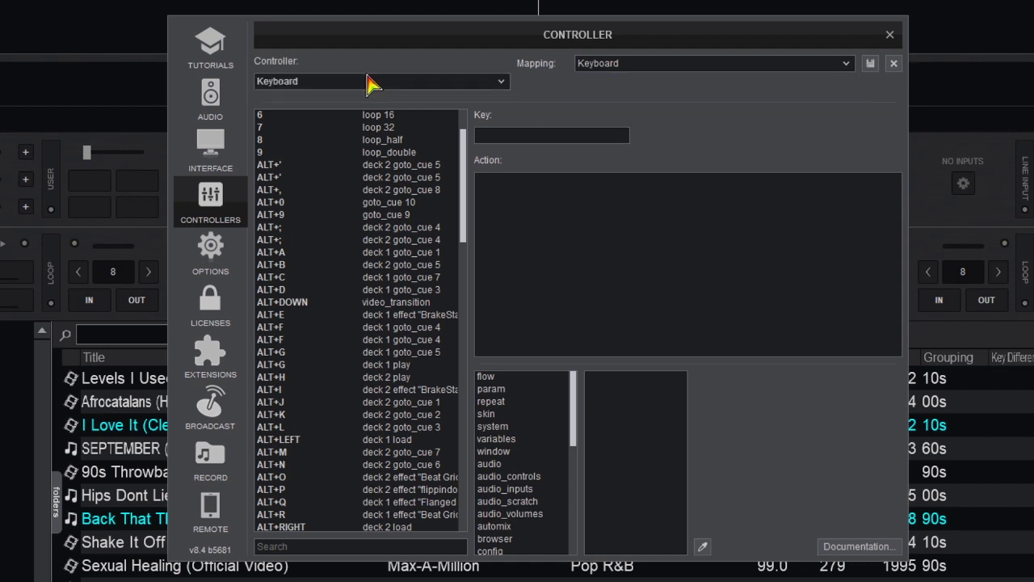
left_click(504, 81)
scroll(455, 161, "down", 8)
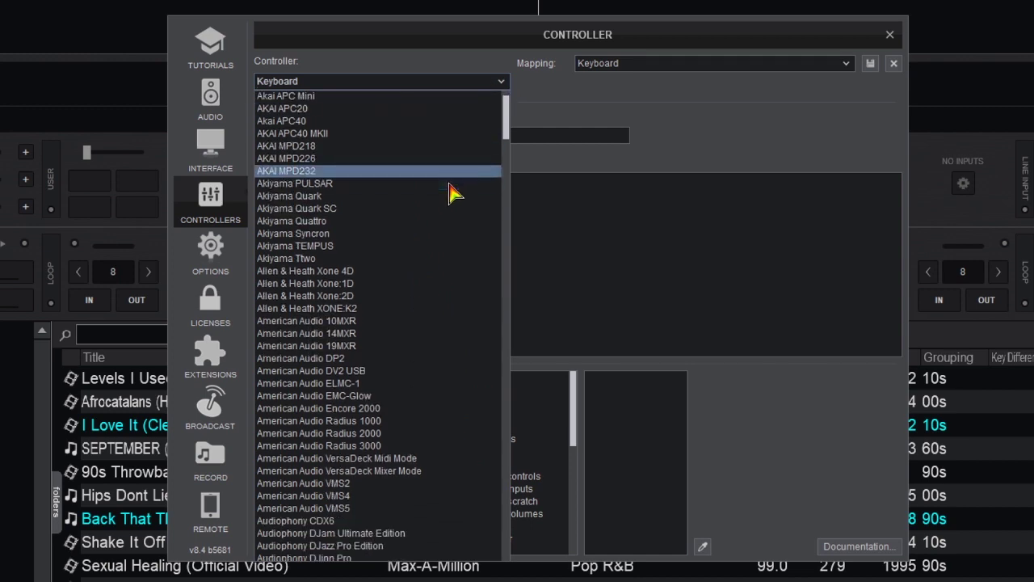
scroll(450, 200, "down", 12)
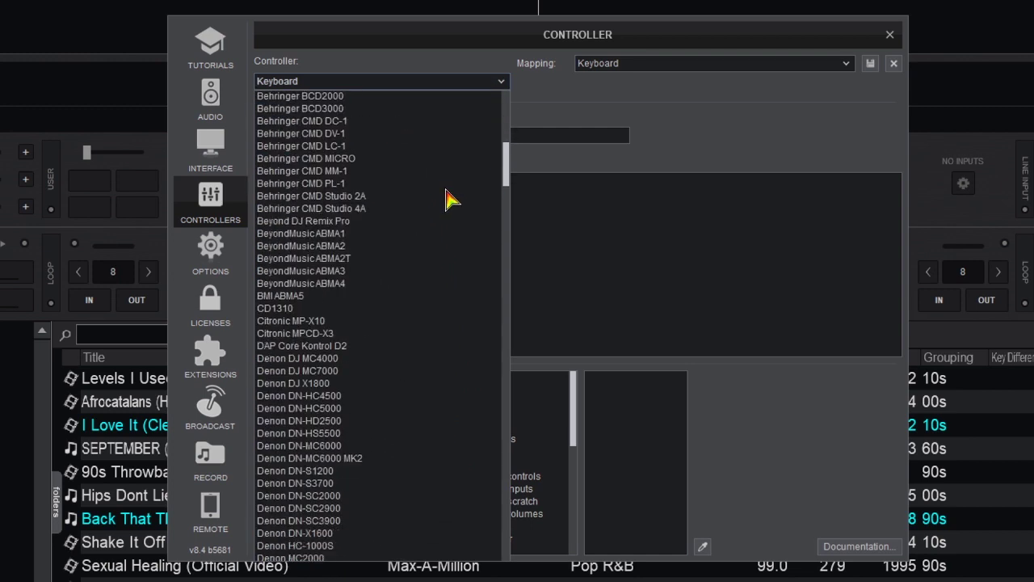
key("Escape")
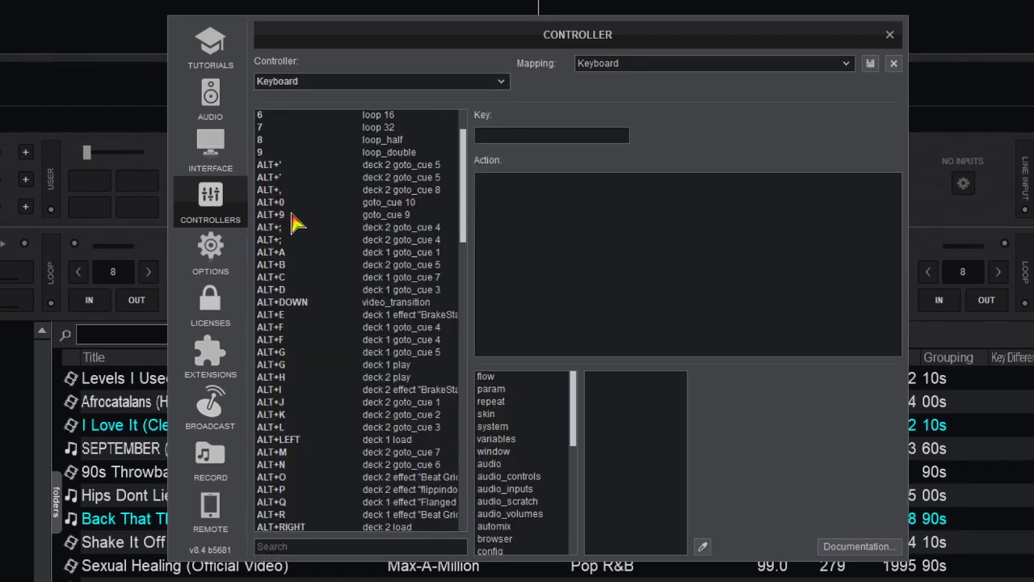
- Filter the Options page to 'modified settings' and scroll through the changed values
left_click(211, 254)
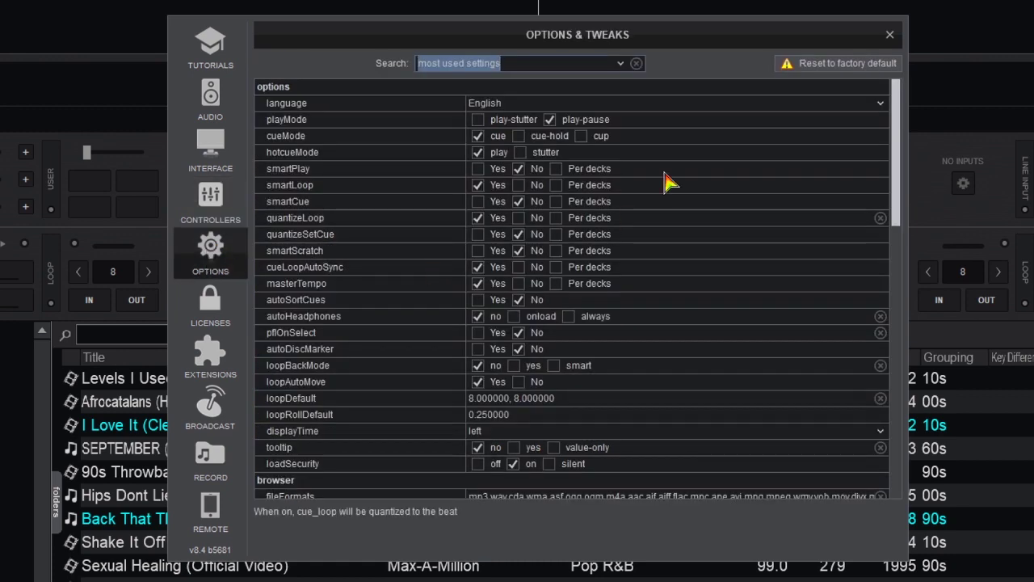
left_click(620, 64)
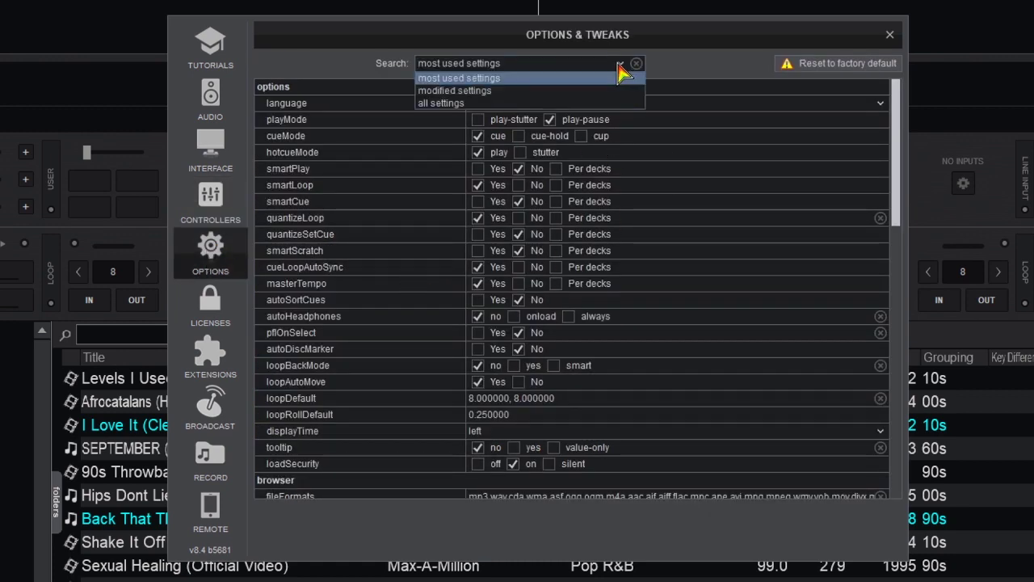
left_click(457, 93)
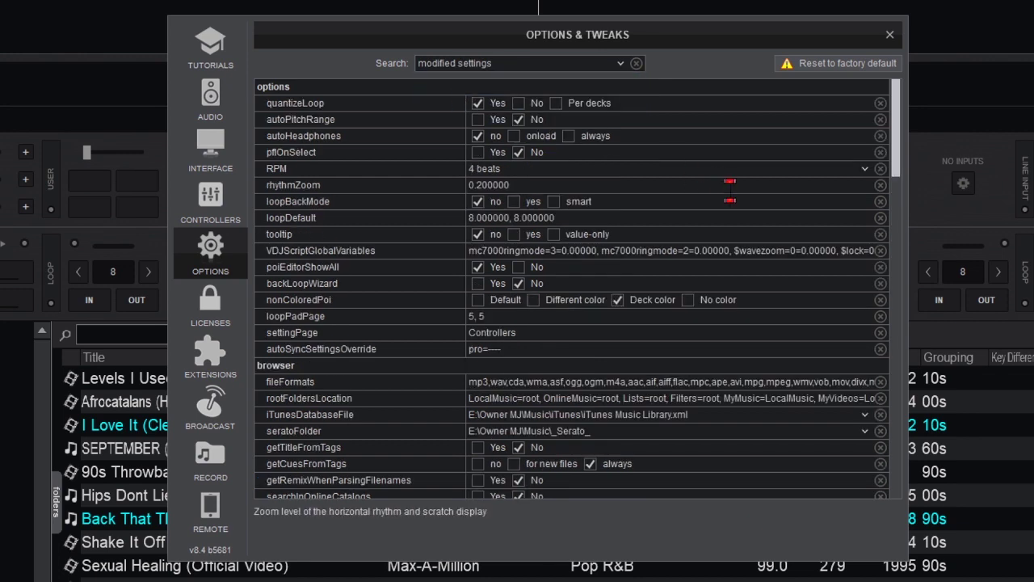
scroll(728, 182, "down", 5)
scroll(730, 191, "down", 3)
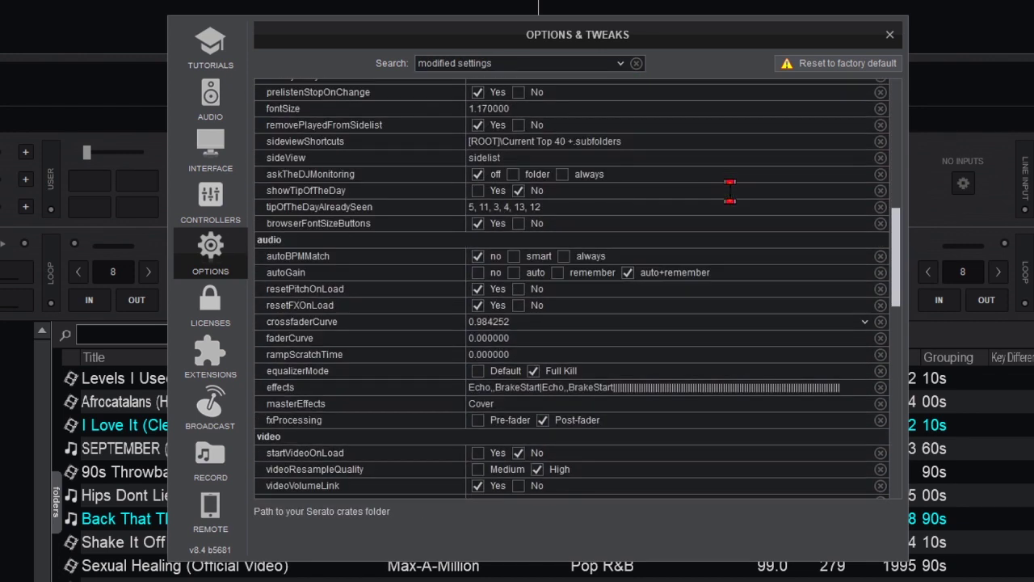
scroll(730, 190, "down", 4)
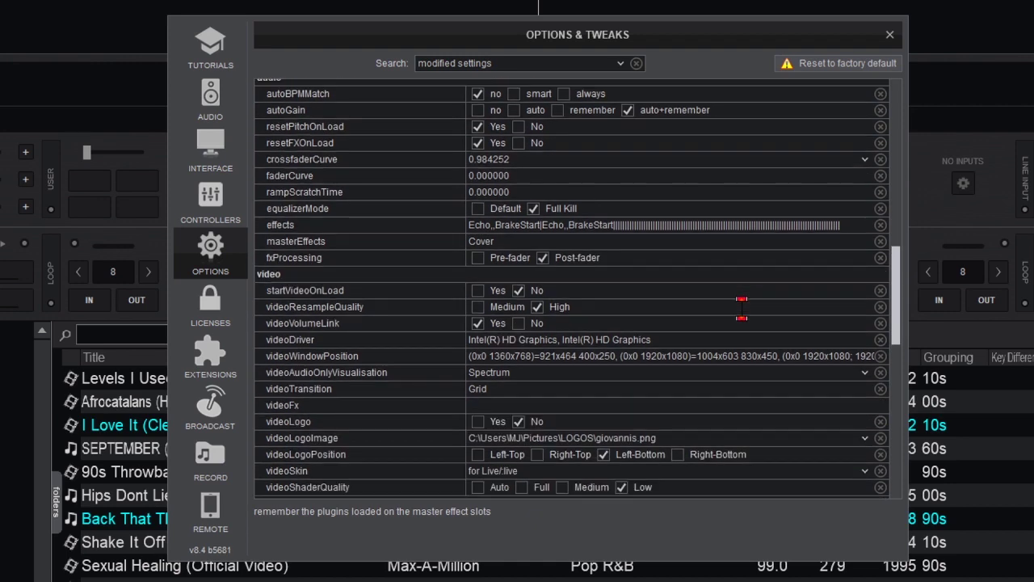
scroll(742, 308, "down", 15)
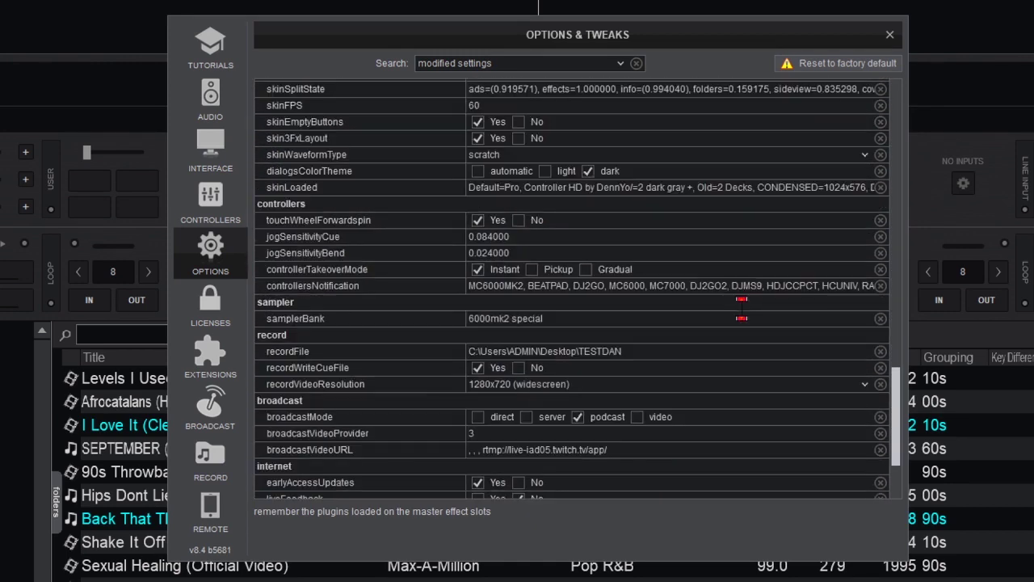
scroll(742, 308, "down", 2)
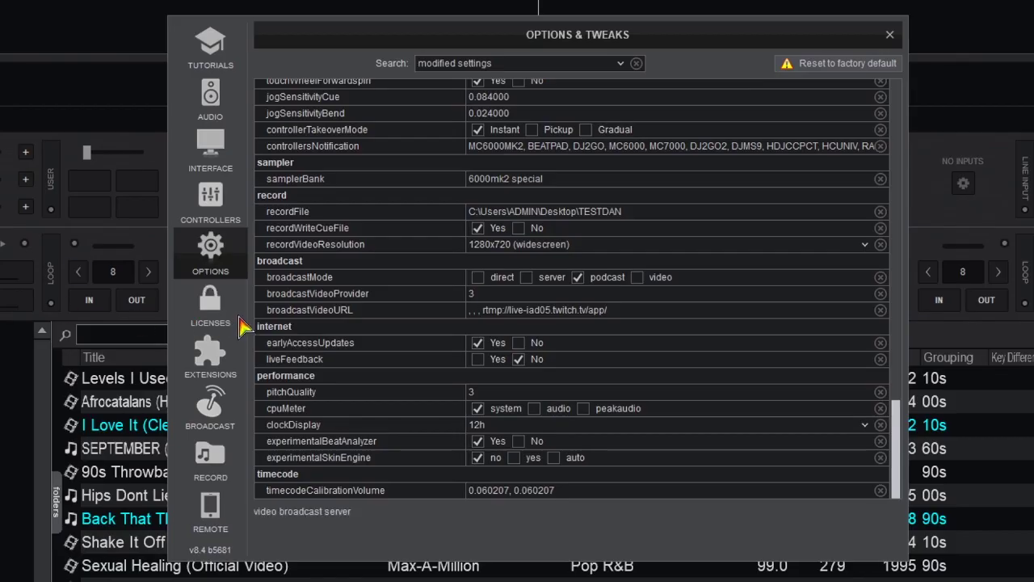
- Show the Licenses & User Account page with the PRO Infinity licence
left_click(224, 321)
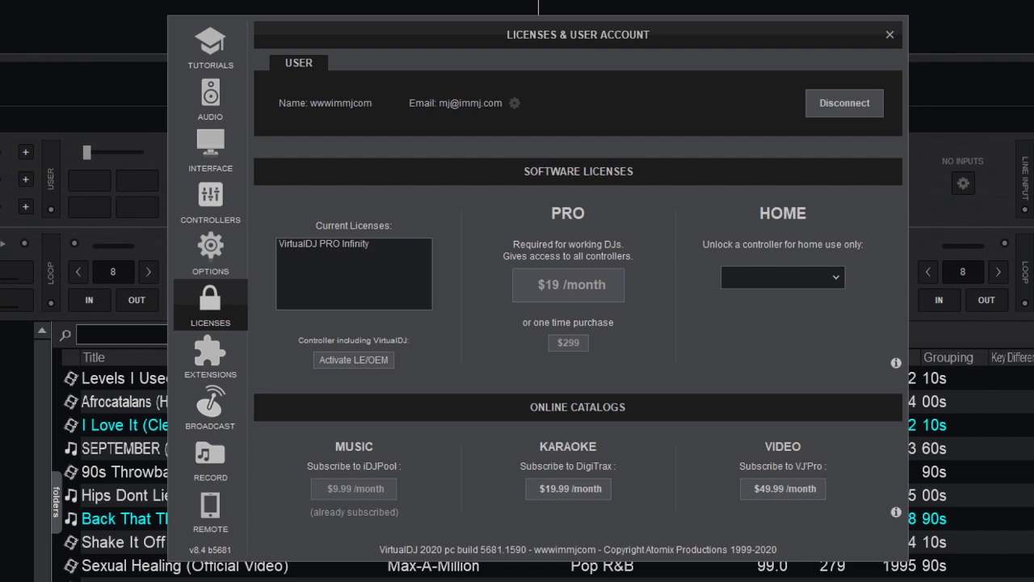
- Browse the Extensions Effects, Samples, Pads and Other tabs, including custom controller mappers
left_click(231, 363)
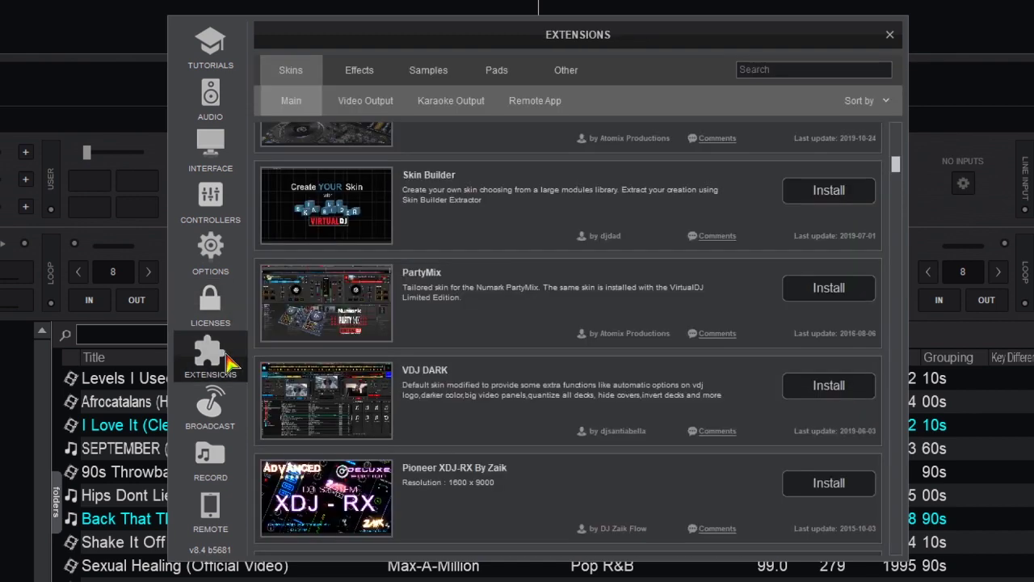
left_click(375, 77)
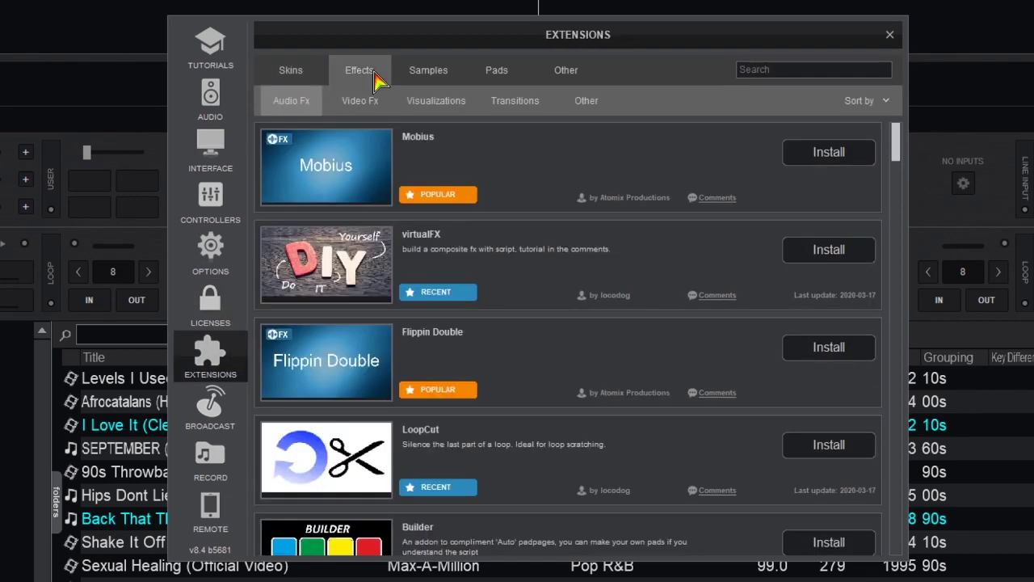
left_click(429, 74)
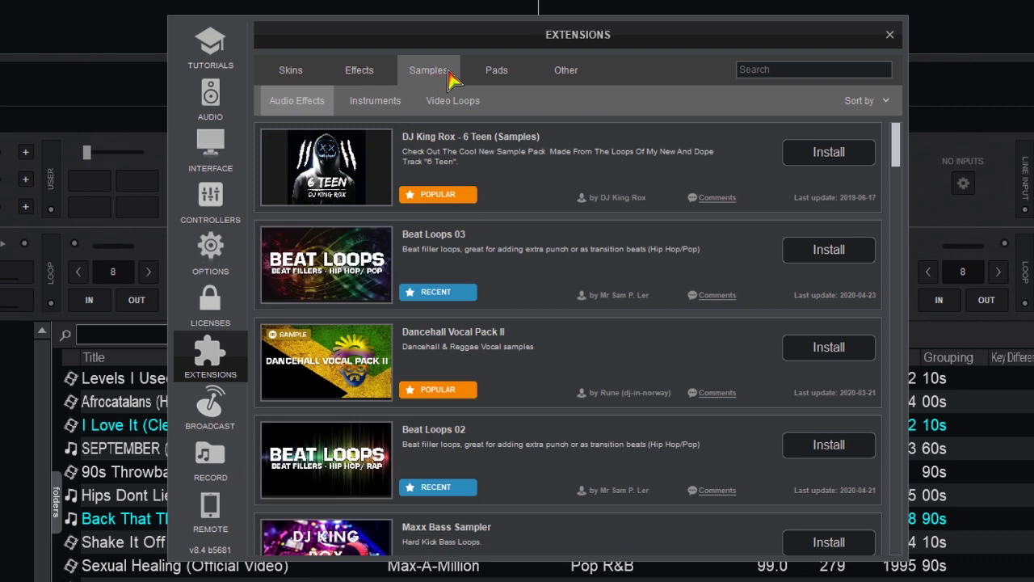
left_click(498, 73)
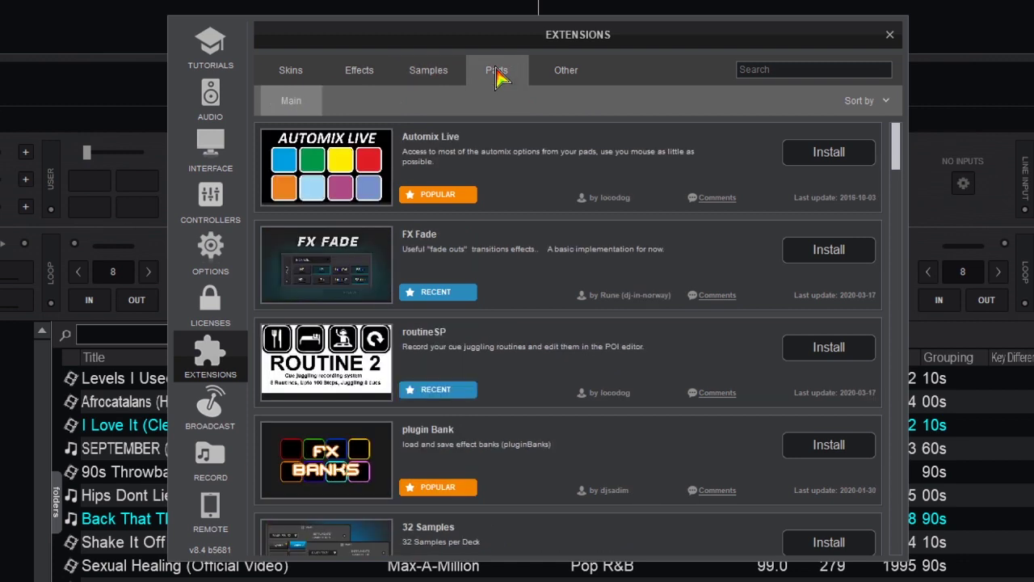
left_click(570, 75)
left_click(402, 103)
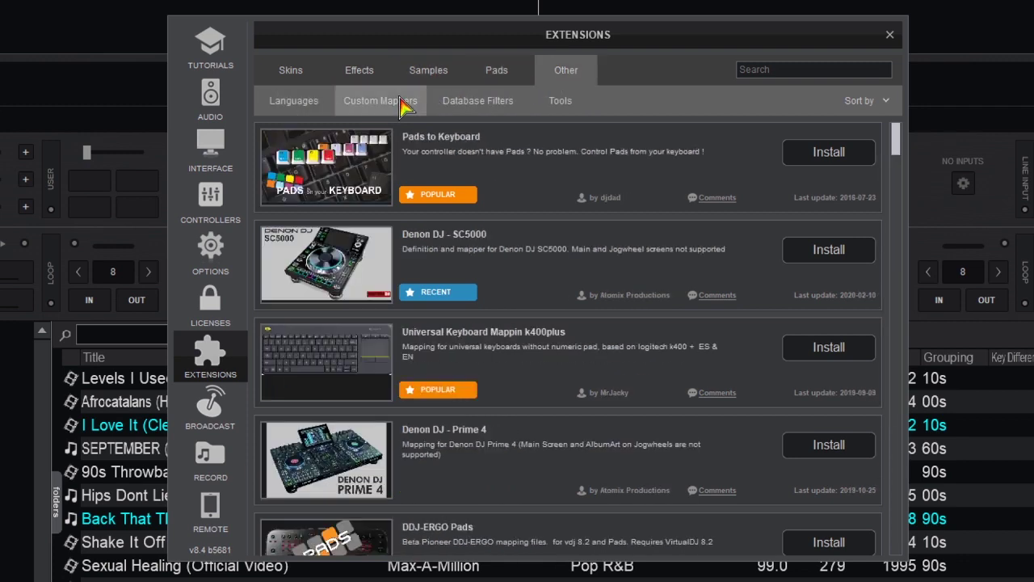
- View visualization and video transition effects, return to Skins, then show Broadcast settings
left_click(383, 76)
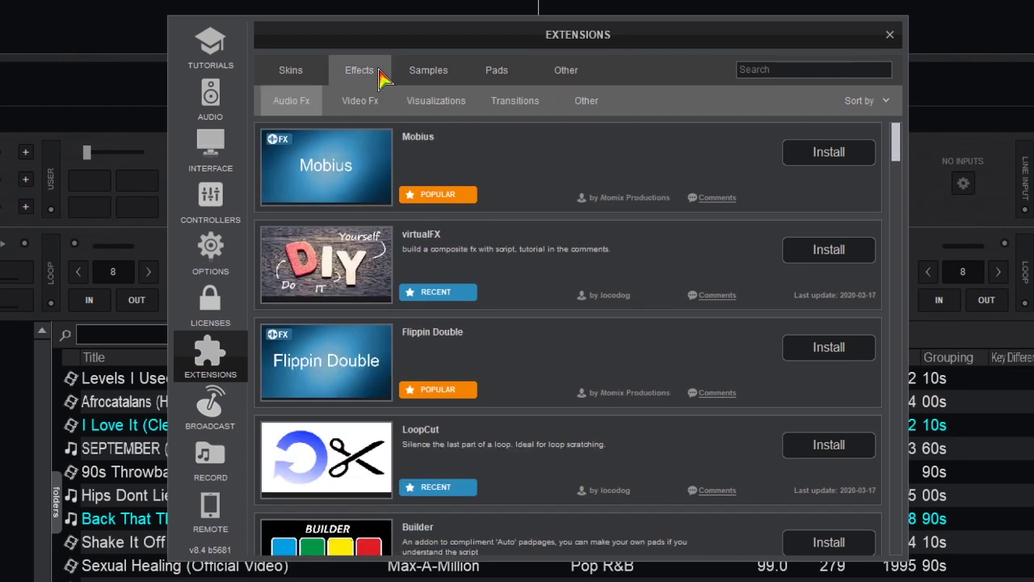
left_click(437, 104)
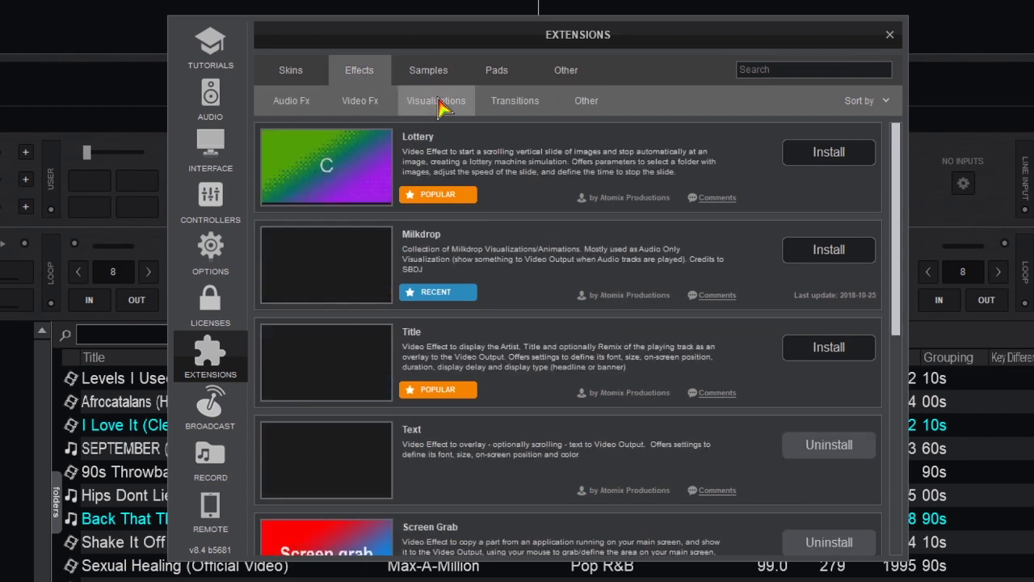
left_click(525, 102)
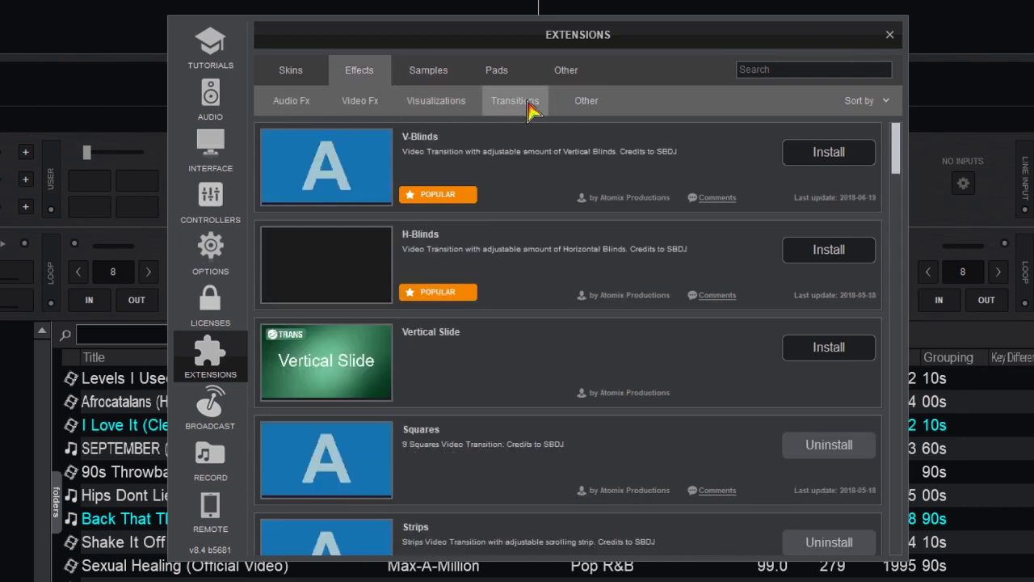
left_click(317, 77)
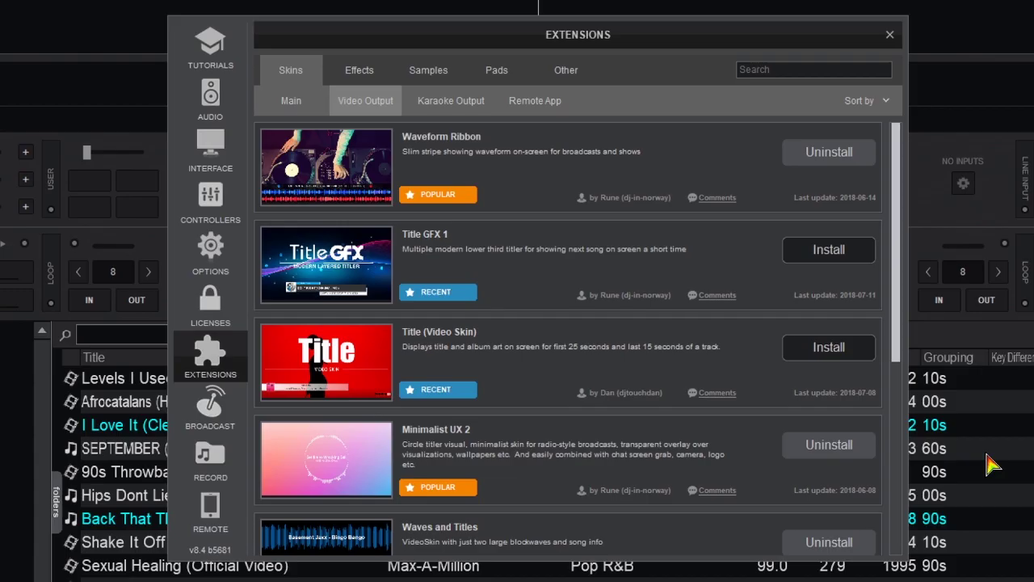
left_click(241, 418)
- Compare the Video, Audio, Radio Server and Podcasts broadcast options
left_click(412, 198)
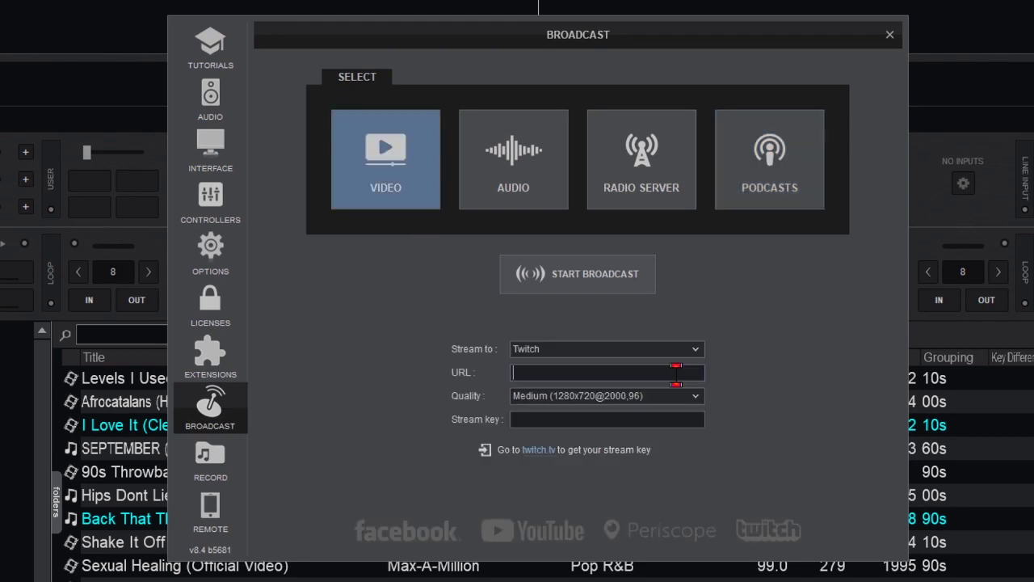
left_click(503, 166)
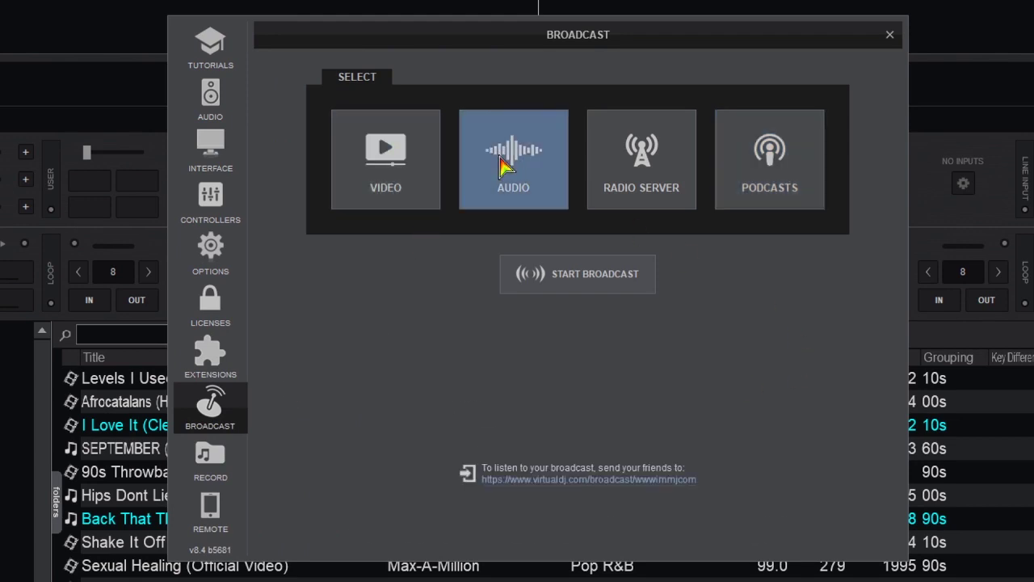
left_click(639, 153)
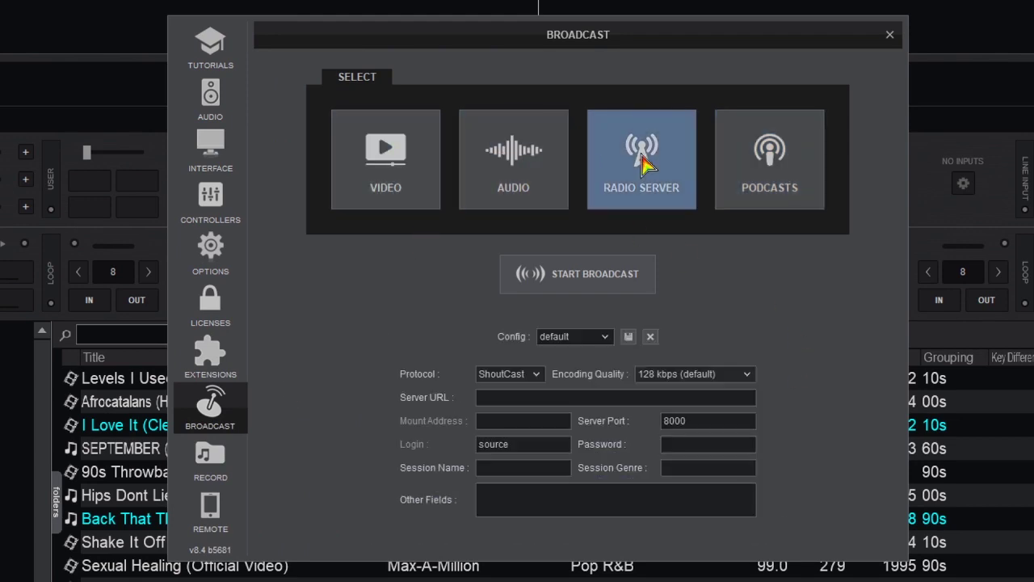
left_click(766, 170)
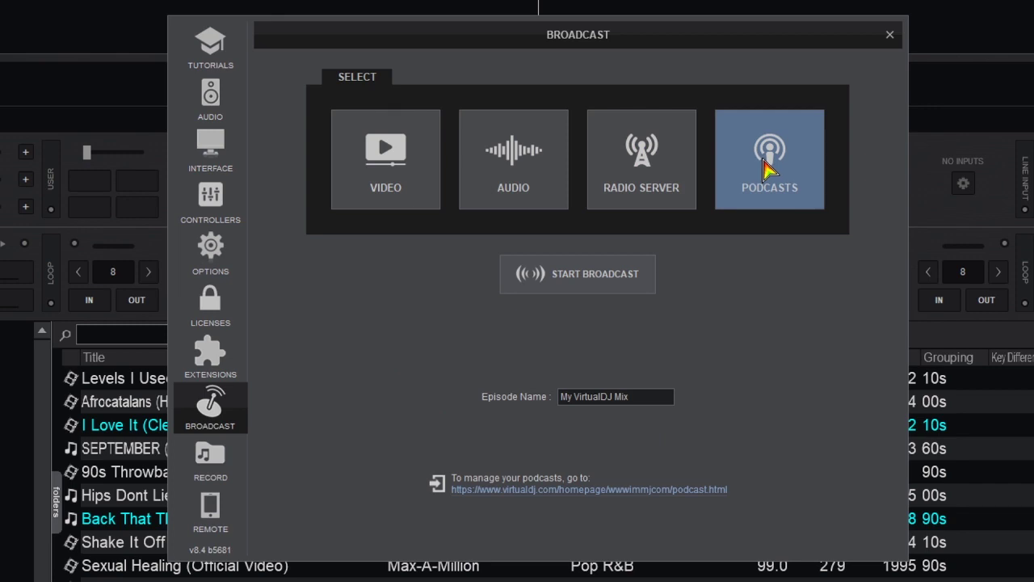
- Revisit each broadcast option, check saved radio server configurations, then show Record settings
left_click(392, 165)
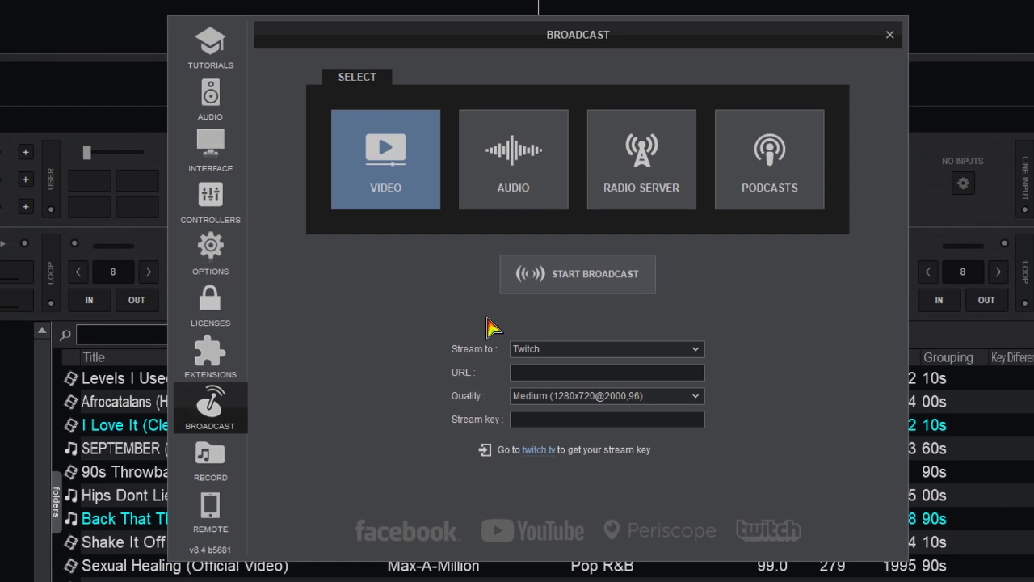
left_click(494, 175)
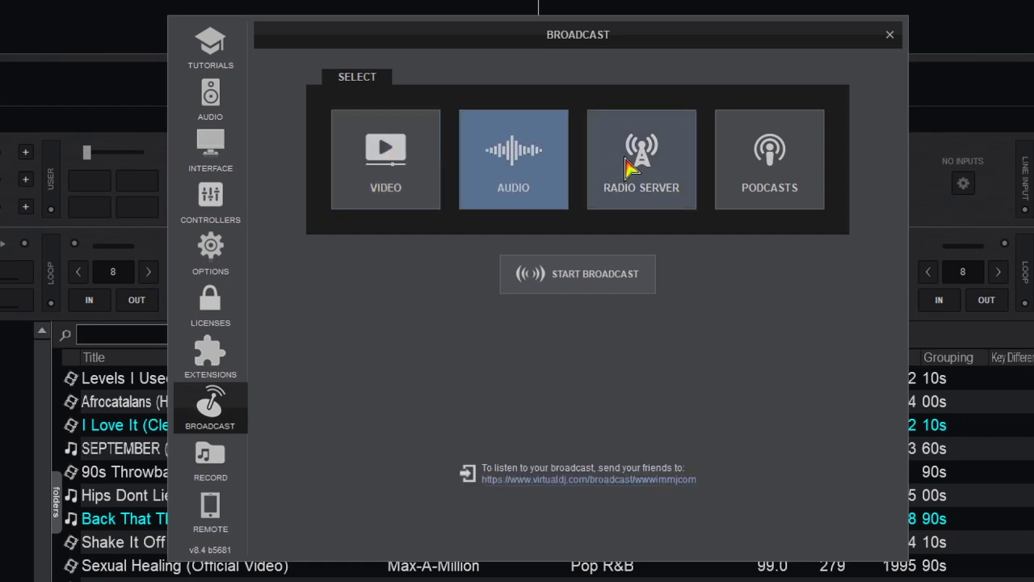
left_click(637, 165)
left_click(808, 162)
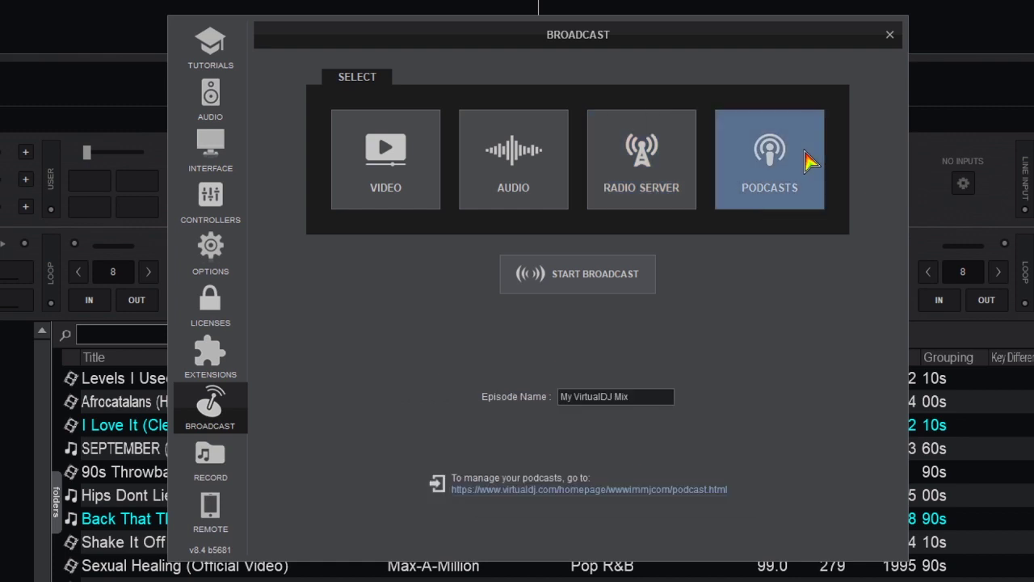
left_click(669, 166)
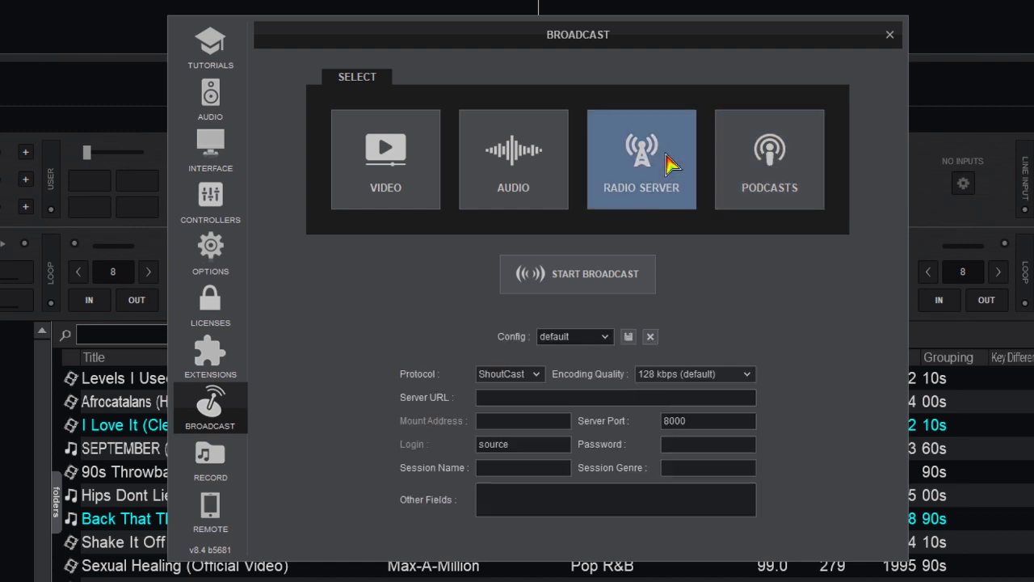
left_click(606, 338)
left_click(206, 464)
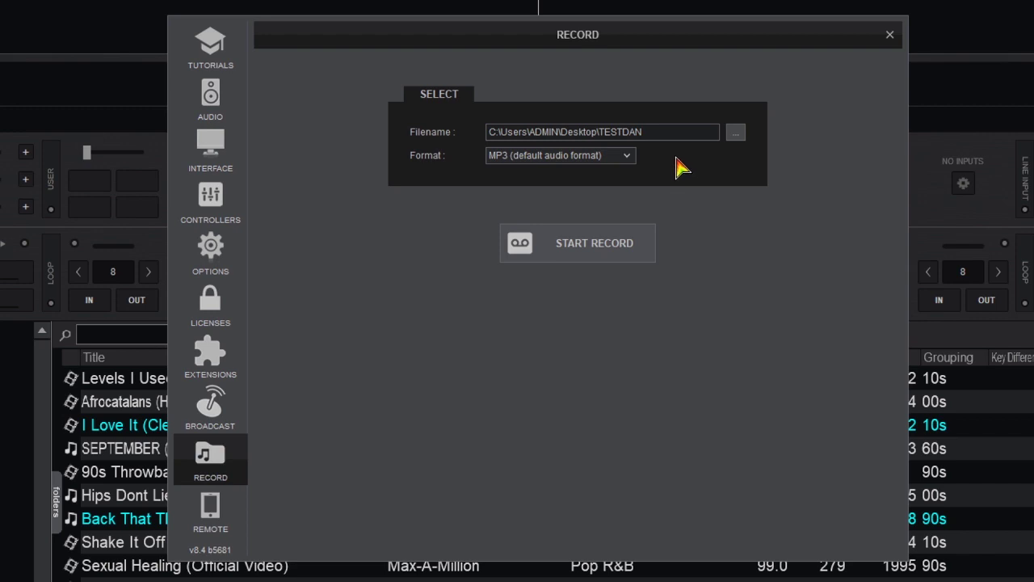
- Review the recording formats keeping MP3, then show the Remote Devices page
left_click(627, 156)
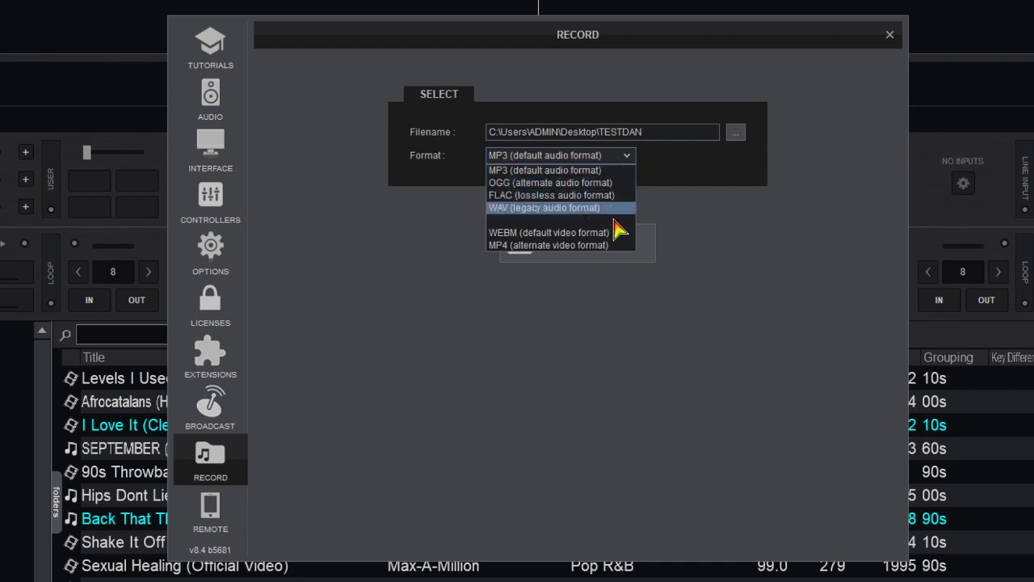
left_click(675, 144)
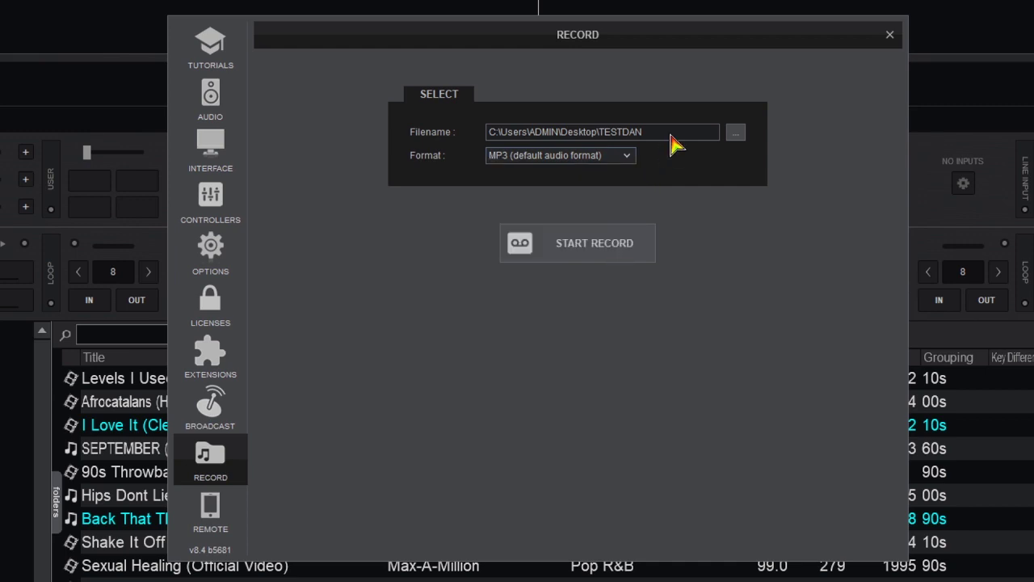
key("BackSpace")
key("BackSpace")
key("BackSpace")
left_click(212, 518)
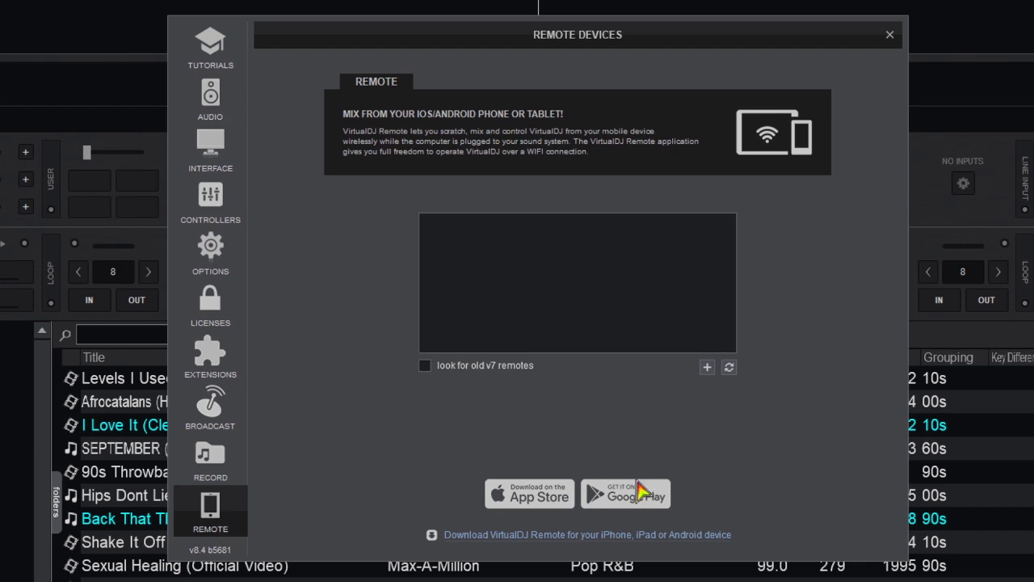
- Follow the 'Get it on Google Play' badge to Atomix Productions' VirtualDJ Remote listing
left_click(609, 494)
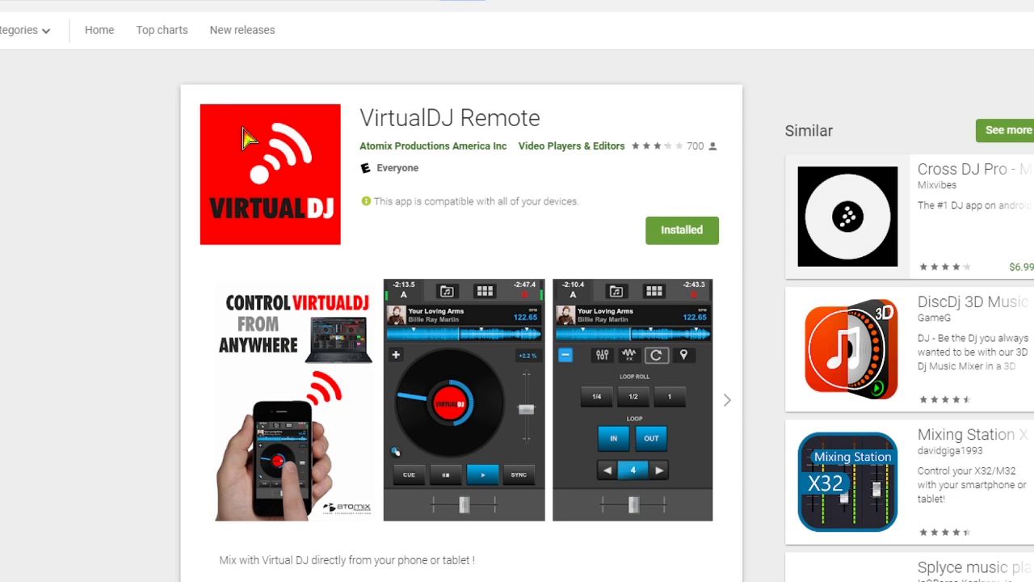